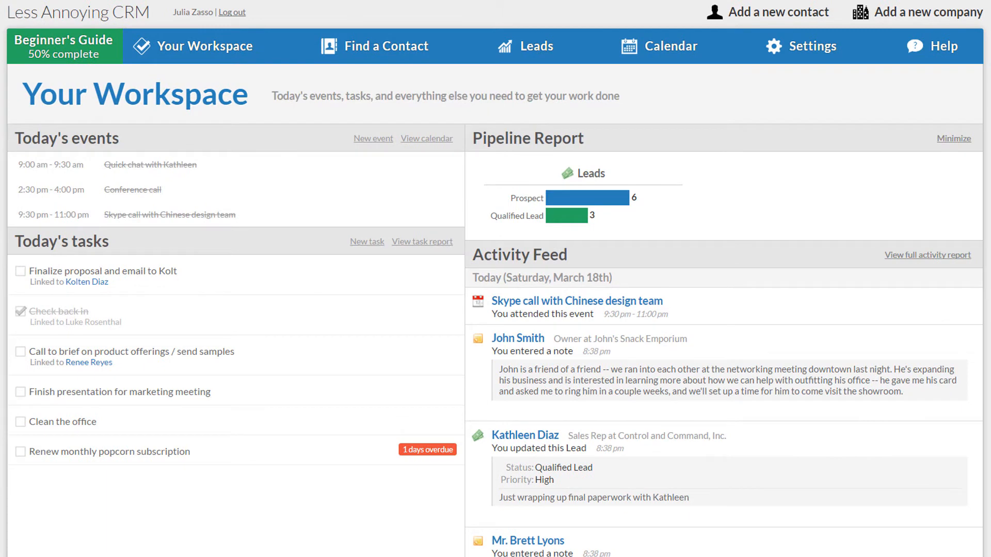
Search the contacts by the snack emporium owner's last name and open the matching contact record.
left_click(342, 31)
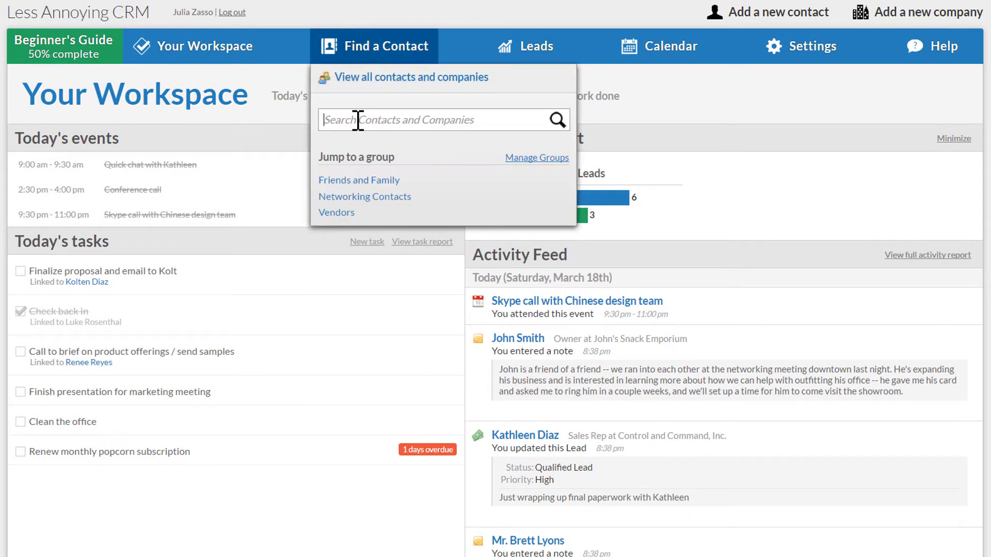
type("smith")
key("Return")
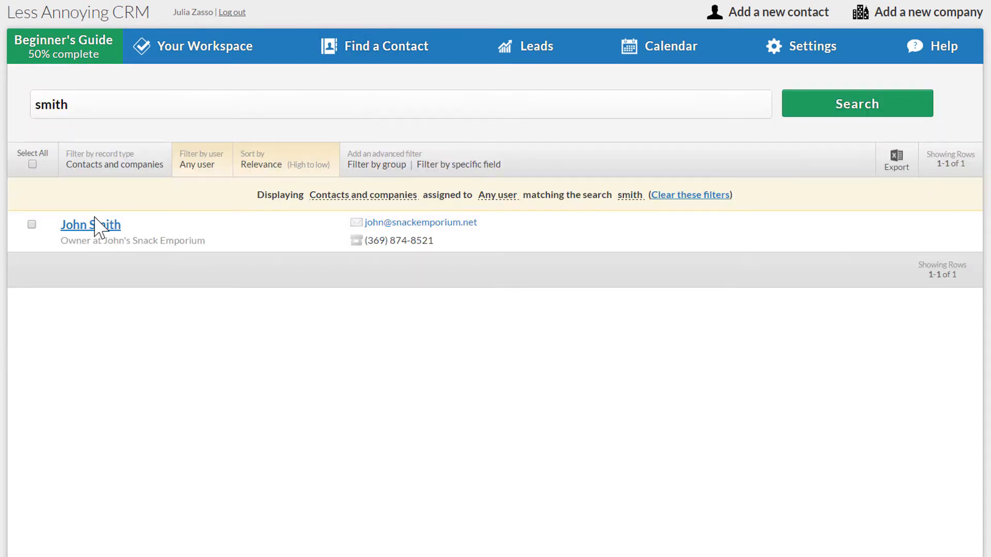
left_click(79, 226)
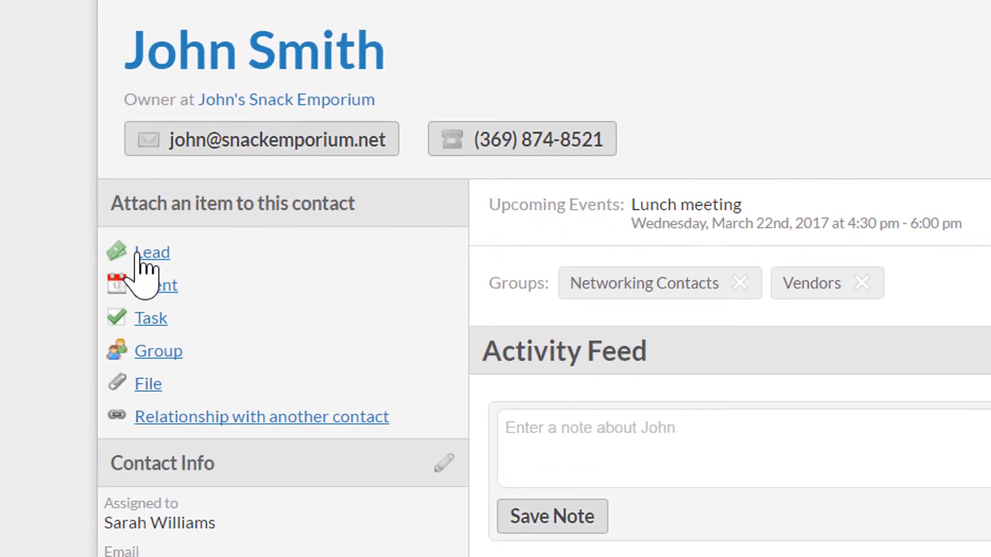
Attach a new lead to this contact with status Prospect and Low Priority, and save it.
left_click(139, 253)
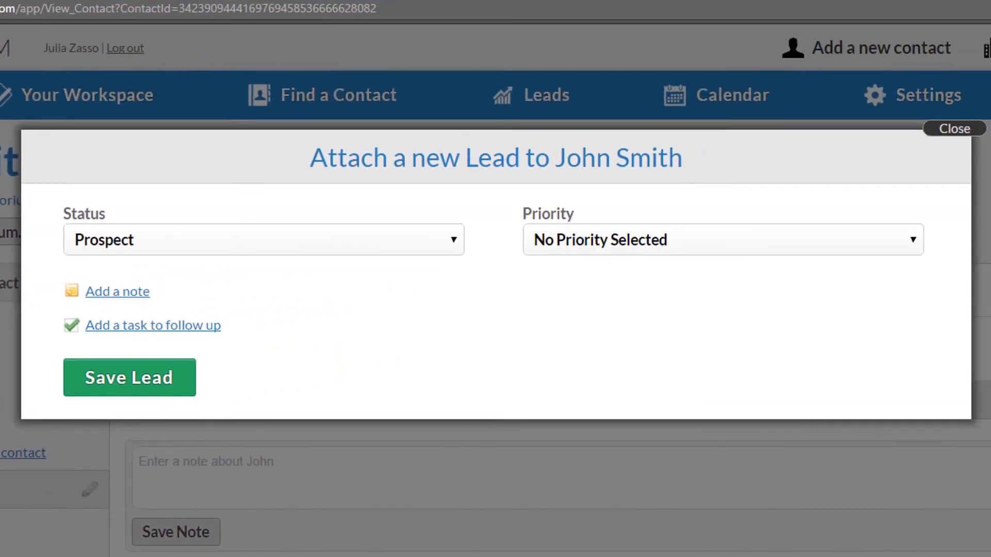
left_click(457, 243)
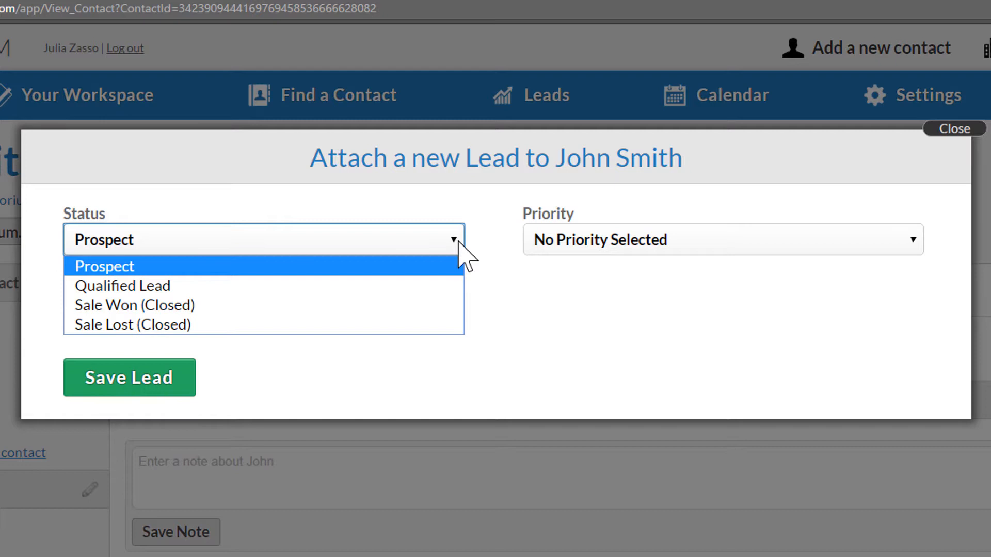
left_click(399, 269)
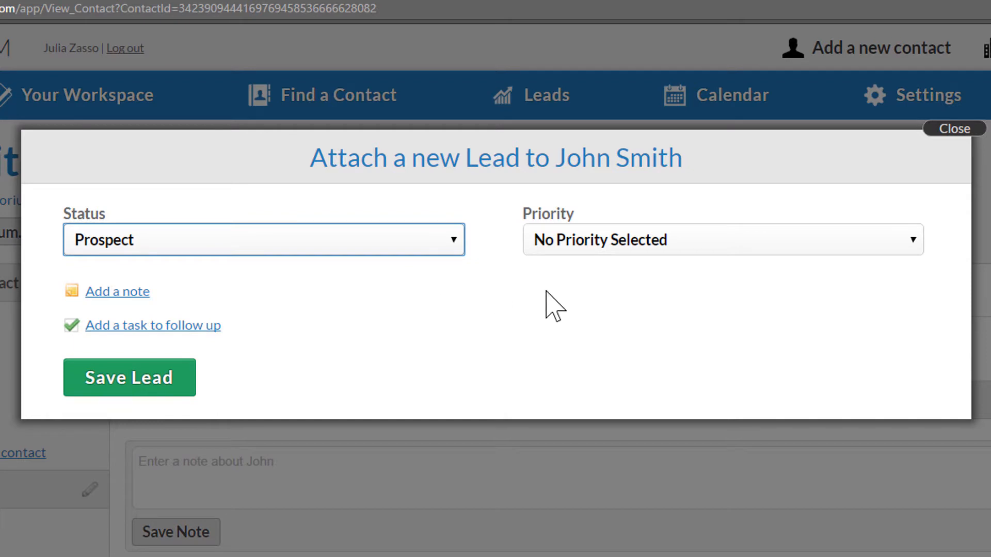
left_click(750, 248)
left_click(726, 285)
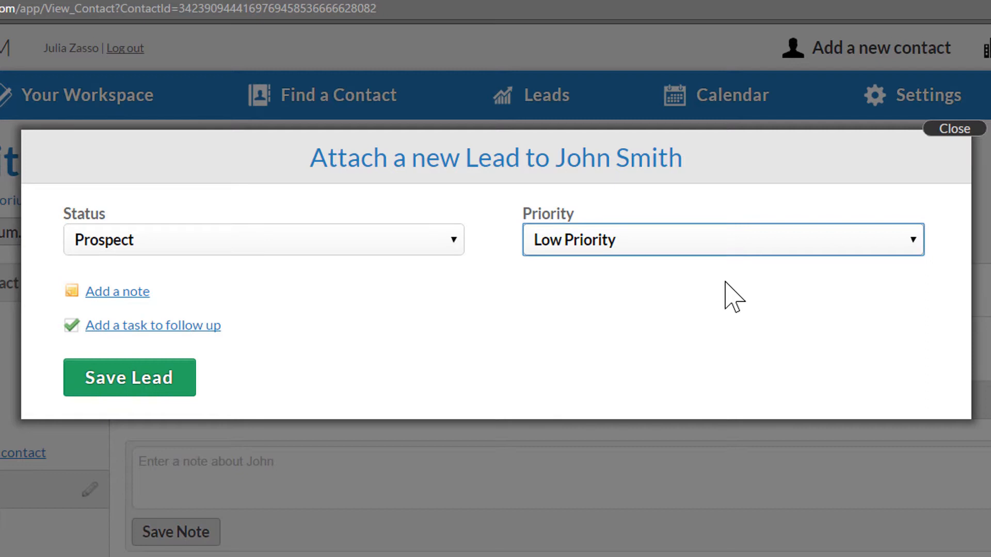
left_click(146, 383)
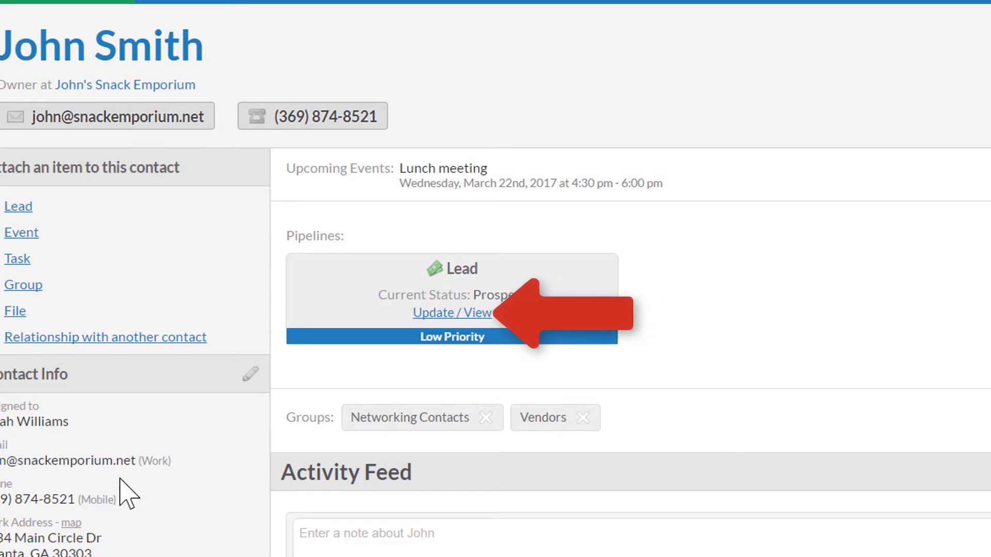
Open the contact's lead for updating and set its status to Qualified Lead and its priority to High Priority.
left_click(439, 313)
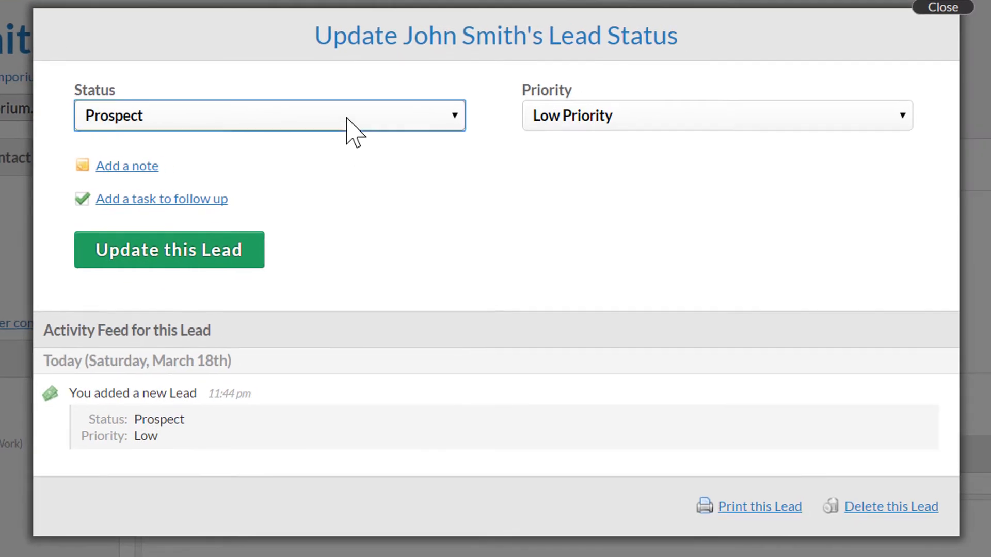
left_click(487, 132)
left_click(476, 172)
left_click(575, 126)
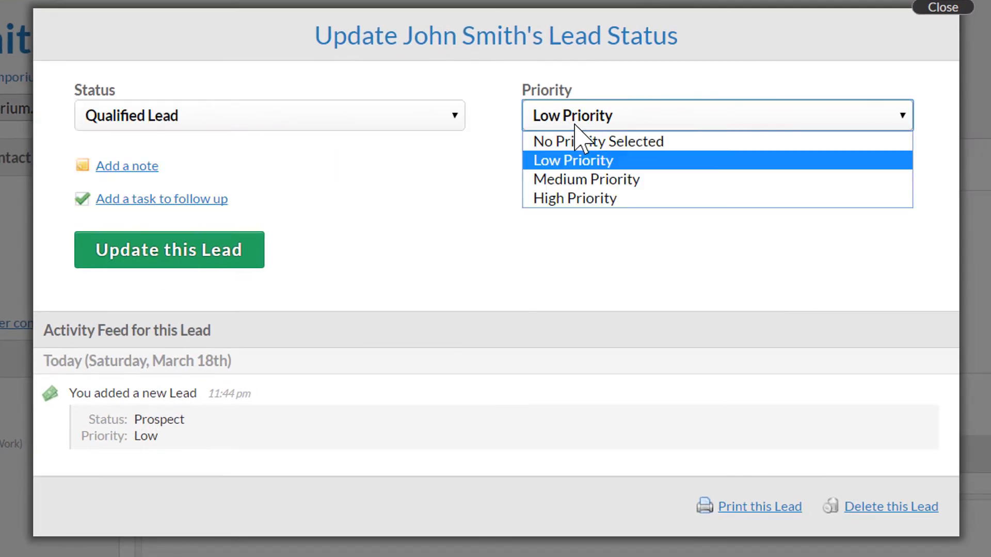
left_click(572, 201)
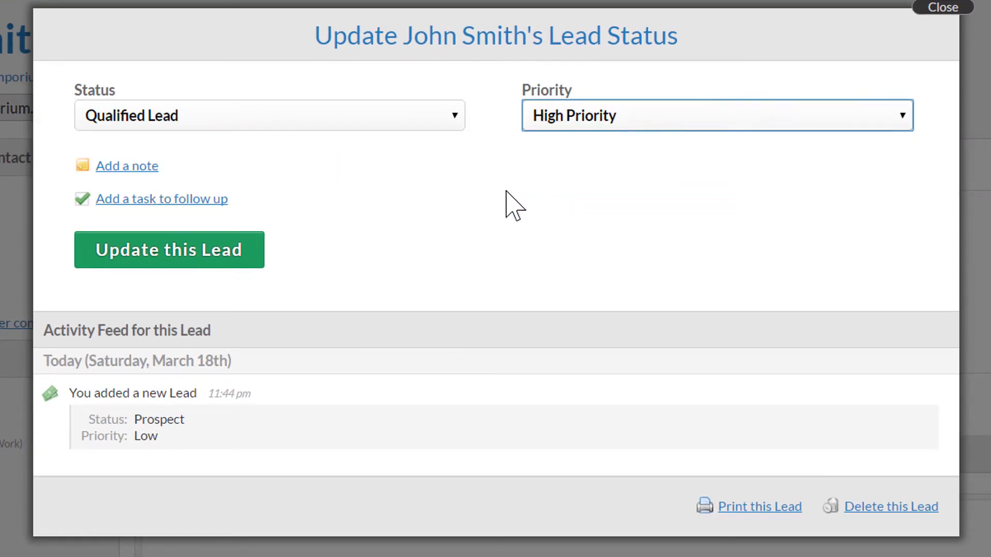
Add a note that the contact is almost ready to commit and just checking on his budget, and save the lead update.
left_click(145, 166)
type("J")
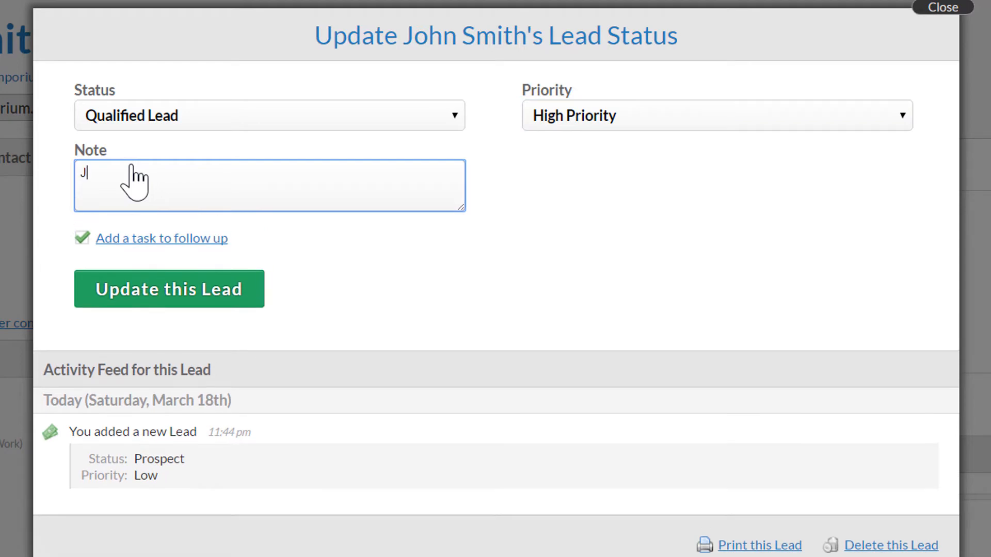
type("ohn's almost ready to")
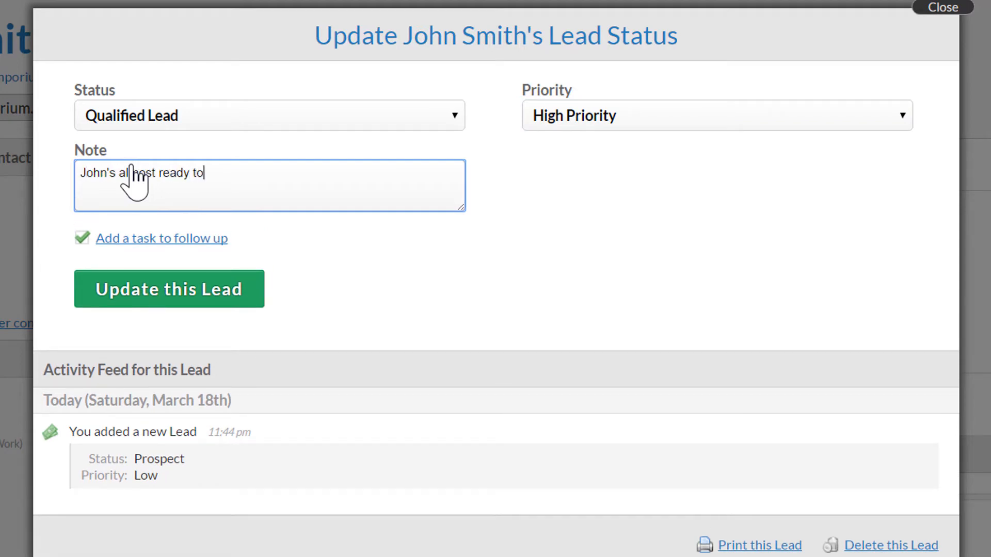
type(" commit -- he's just ")
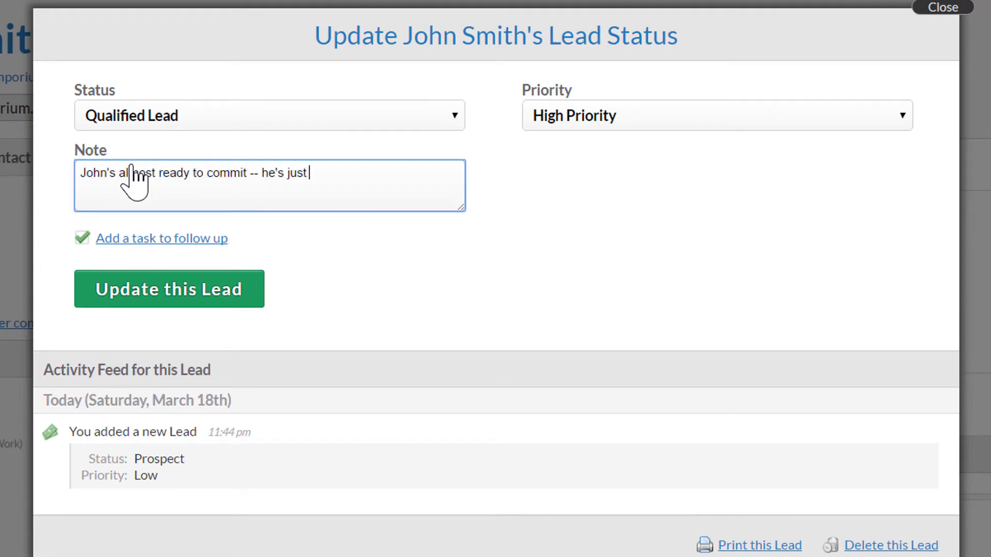
type("checking on his budget")
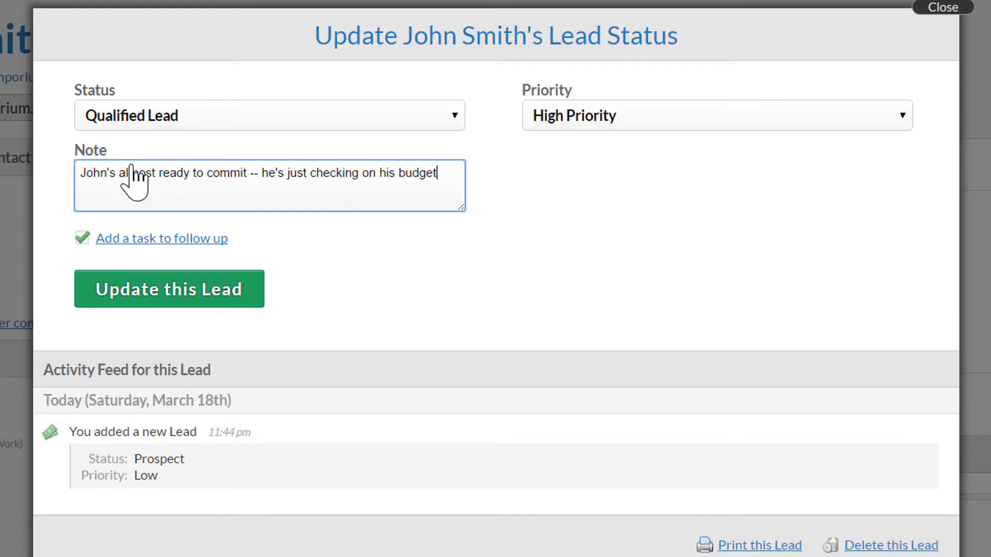
left_click(140, 281)
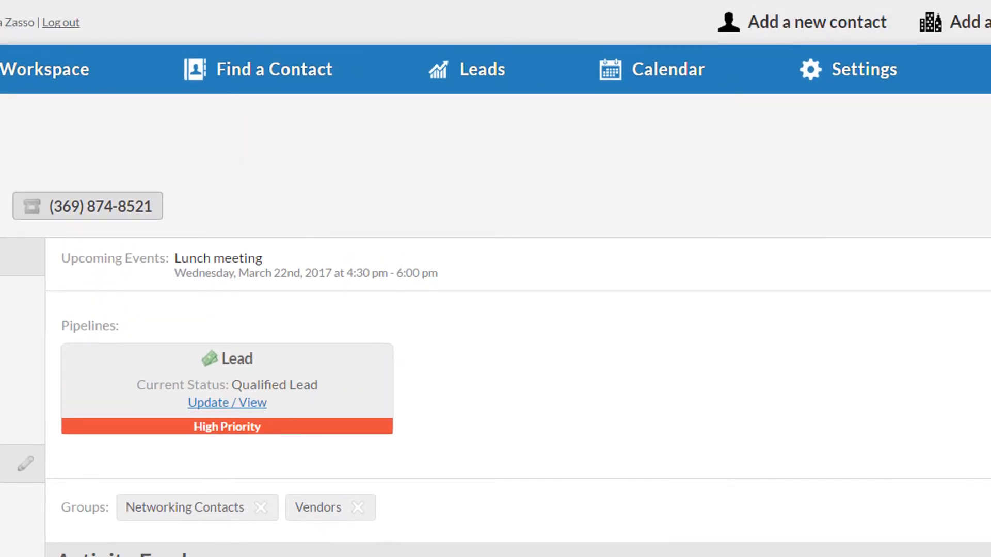
In the lead report, update the first listed lead to Qualified Lead with a note about just finalizing details with the contact.
mouse_move(473, 89)
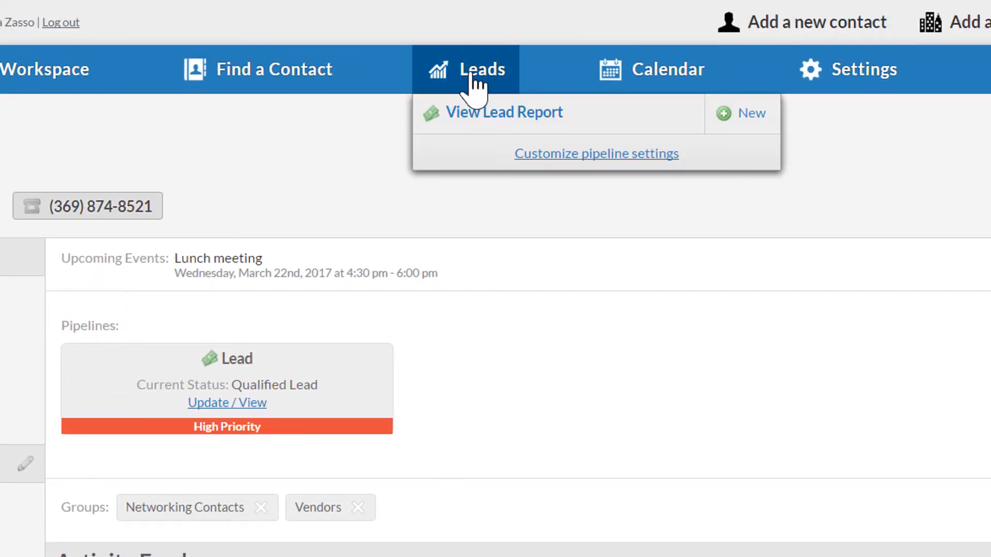
left_click(475, 124)
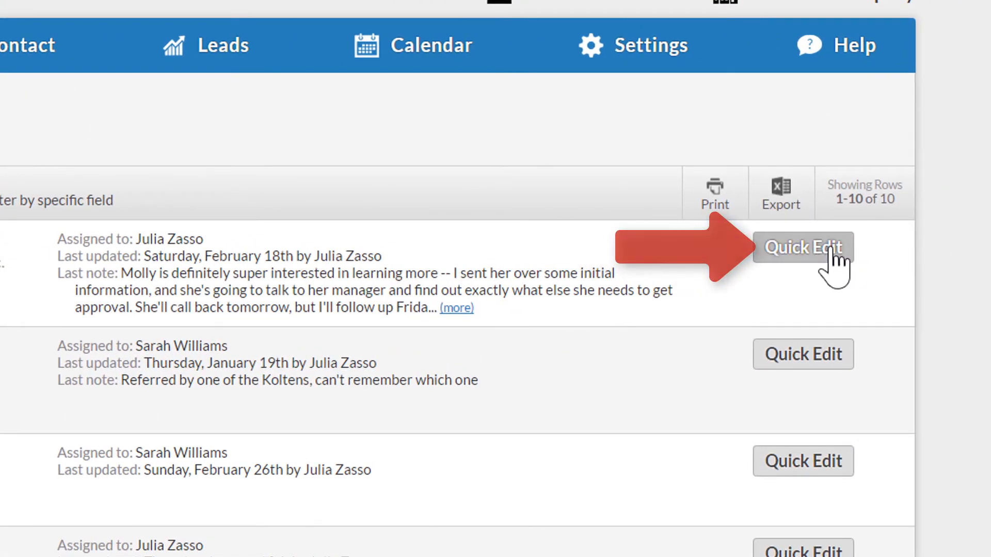
left_click(834, 243)
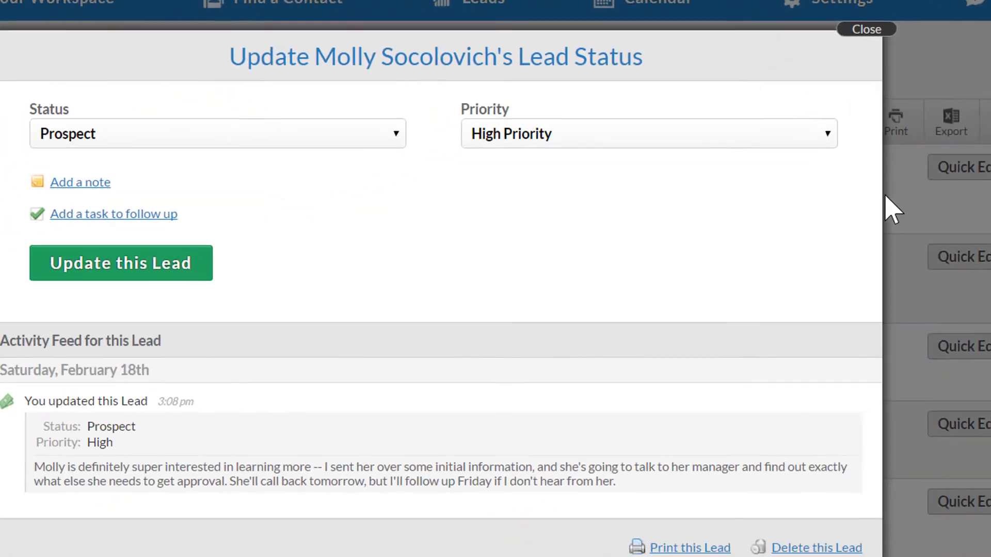
left_click(215, 123)
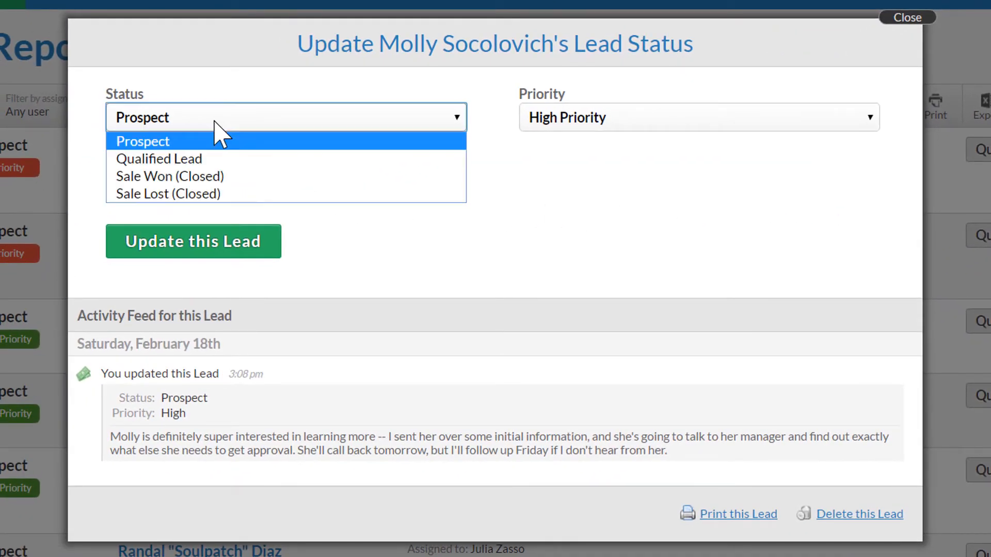
left_click(195, 159)
left_click(148, 161)
type("Just finalizing details with Molly")
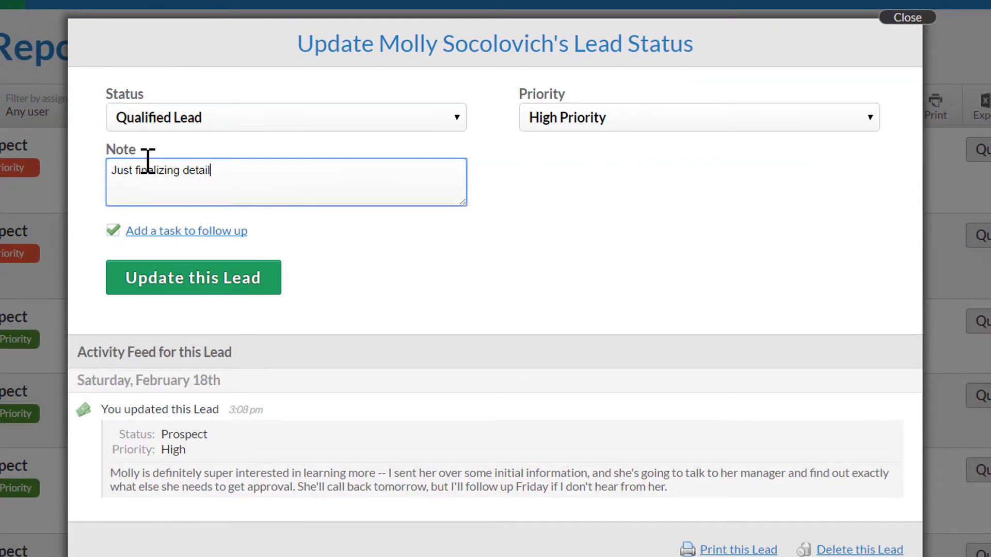
left_click(181, 292)
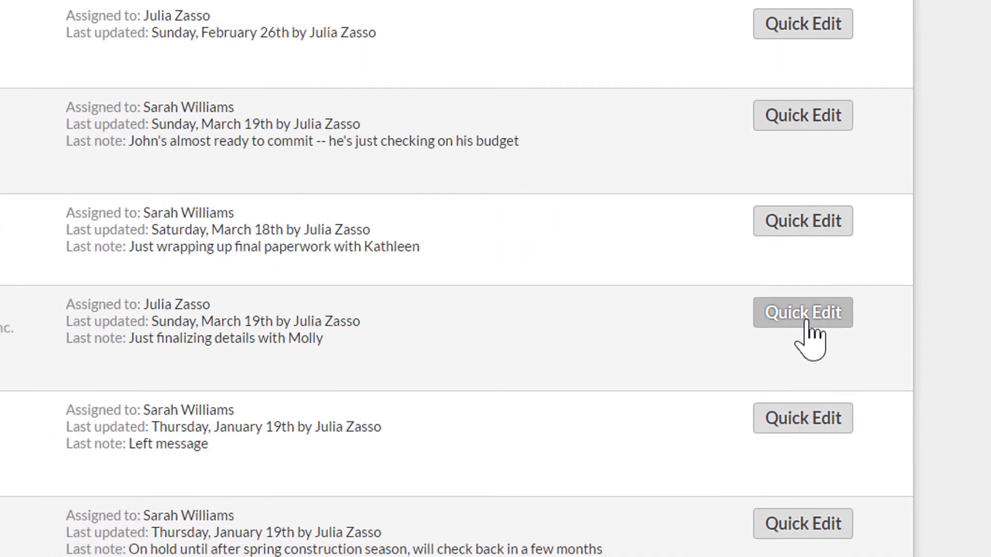
Set the lead with the finalizing-details note to Sale Won (Closed) and save the update.
left_click(805, 321)
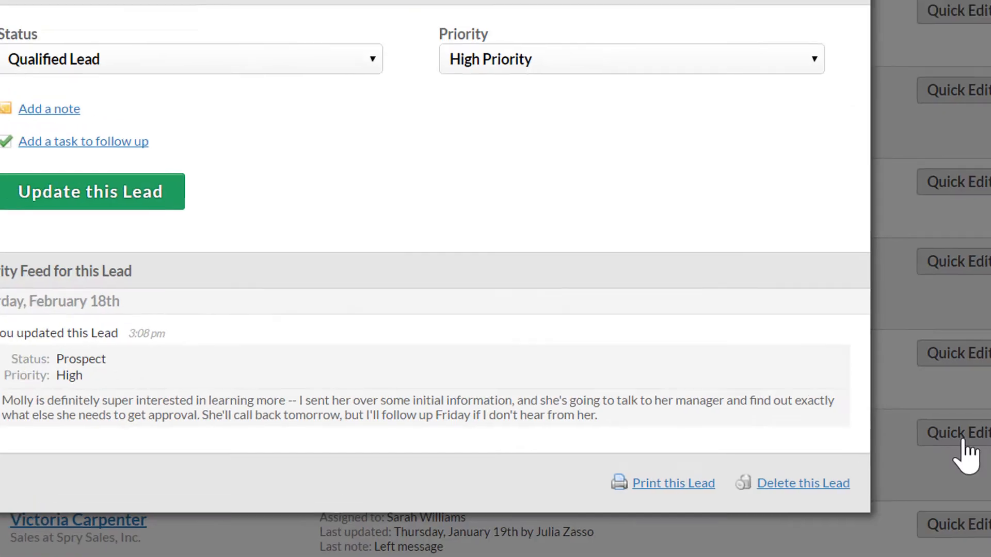
left_click(387, 111)
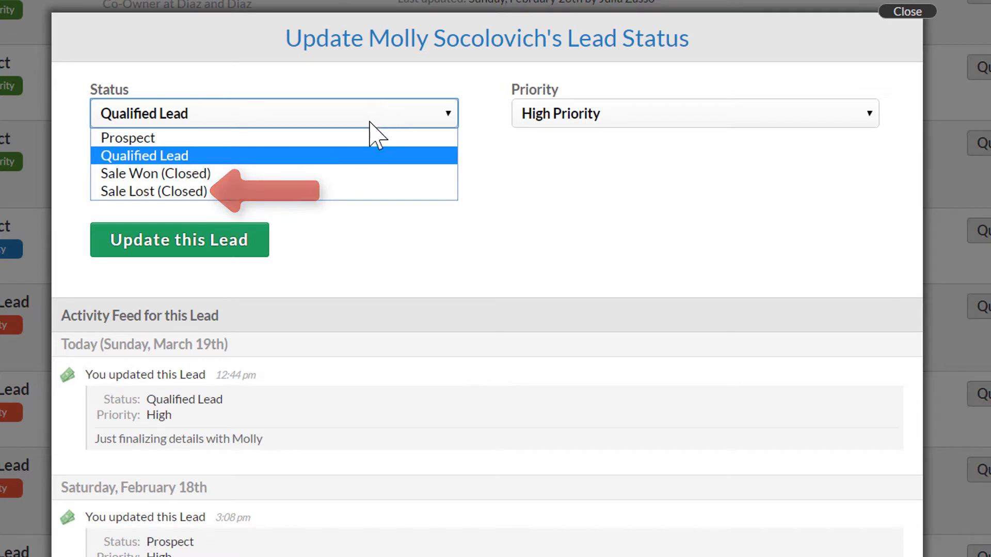
left_click(342, 174)
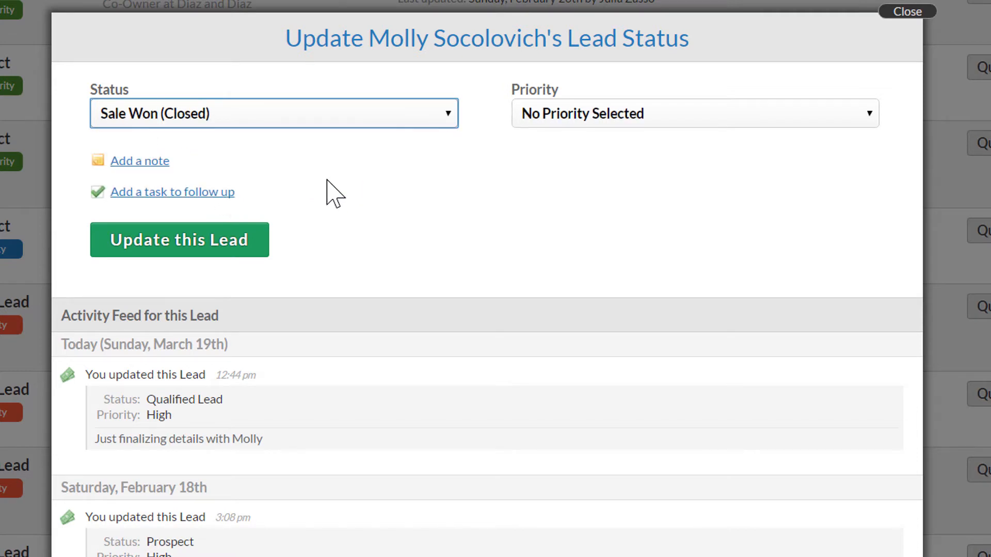
left_click(197, 250)
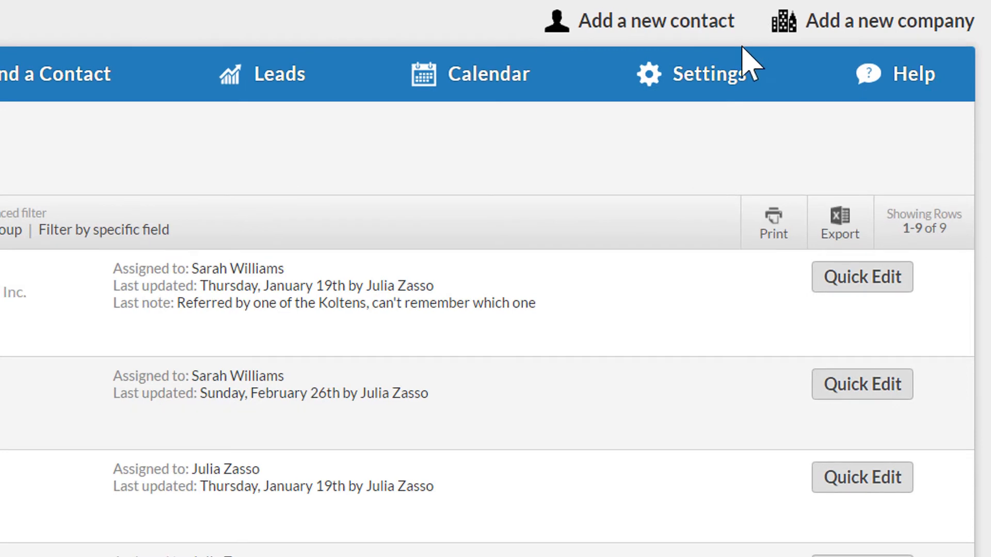
Open the pipeline customization page in the CRM settings.
mouse_move(814, 52)
left_click(668, 148)
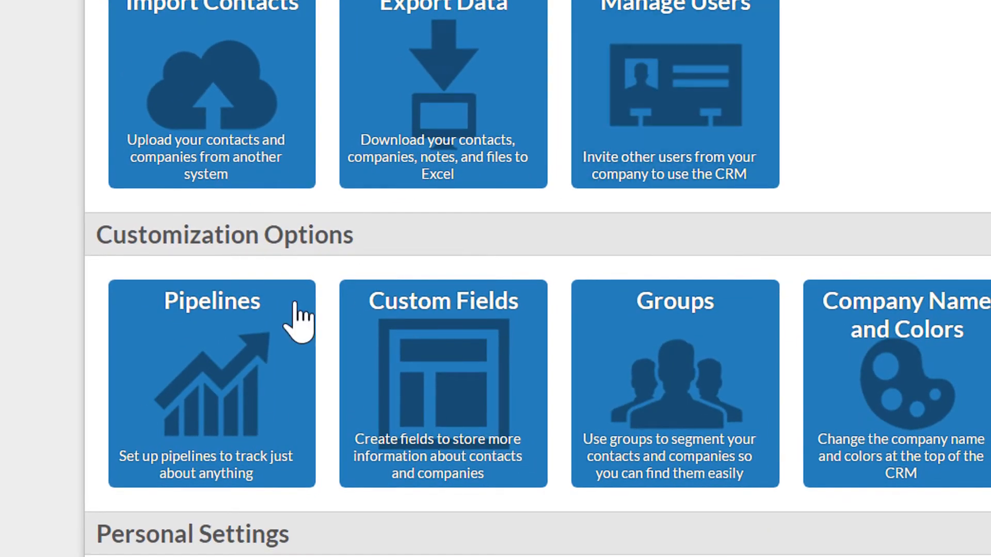
left_click(186, 392)
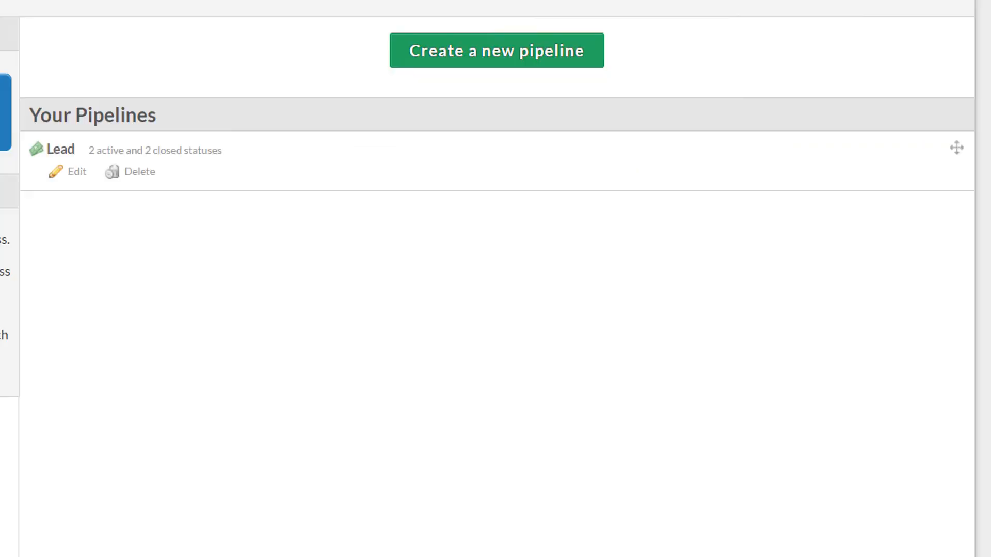
Create a new pipeline from scratch named Order with the Cart icon.
left_click(546, 64)
left_click(426, 186)
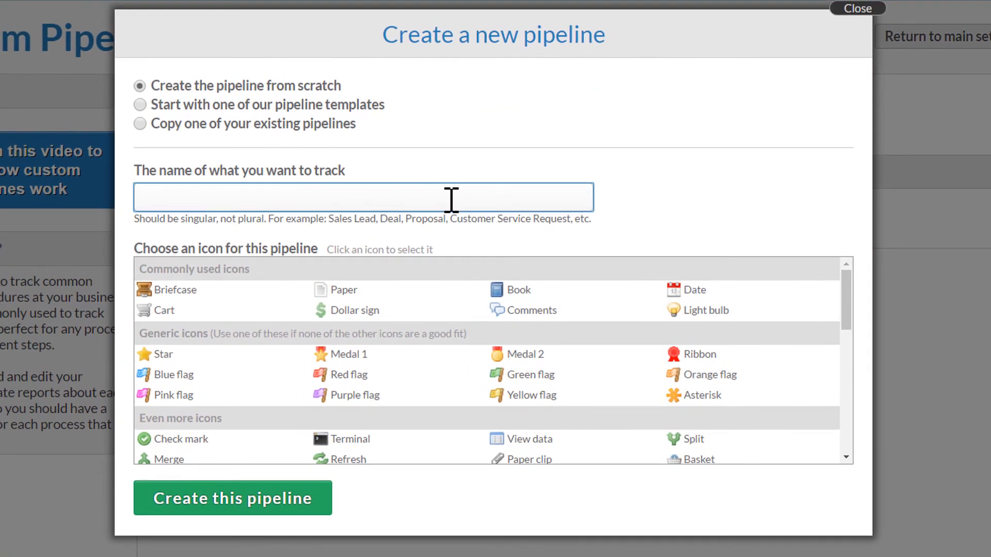
type("Order")
left_click(222, 311)
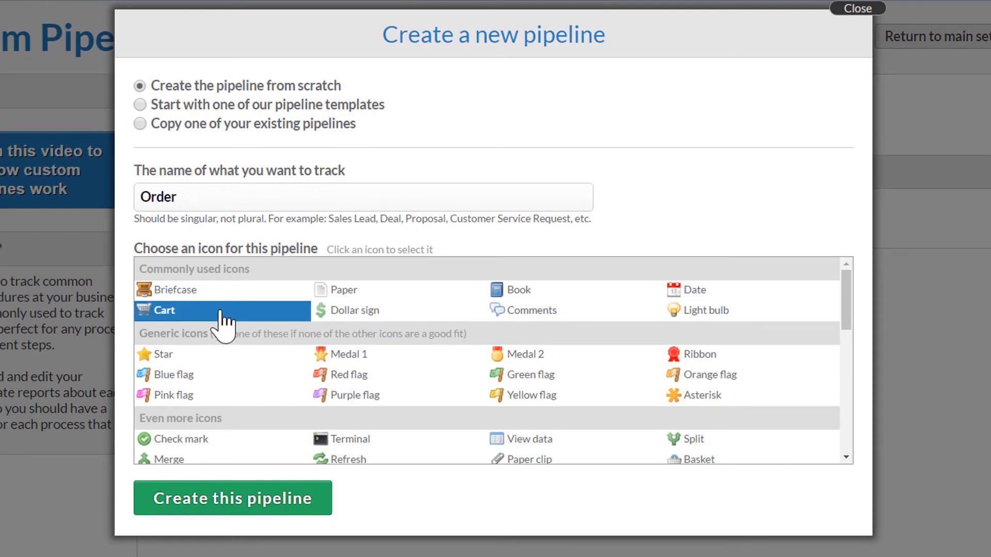
left_click(226, 508)
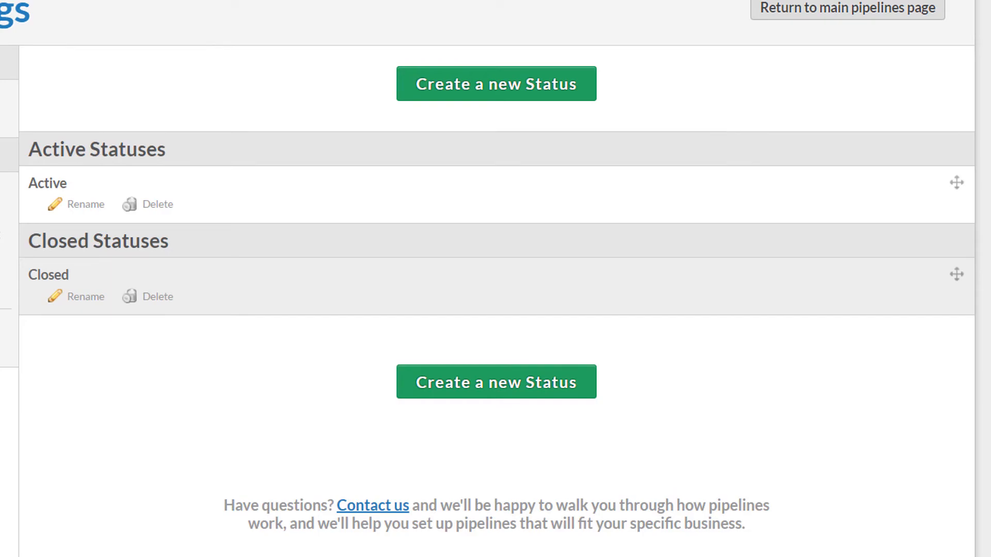
Rename the Order pipeline's Active status to Received and add an active status named Prepped.
left_click(86, 204)
type("Rec")
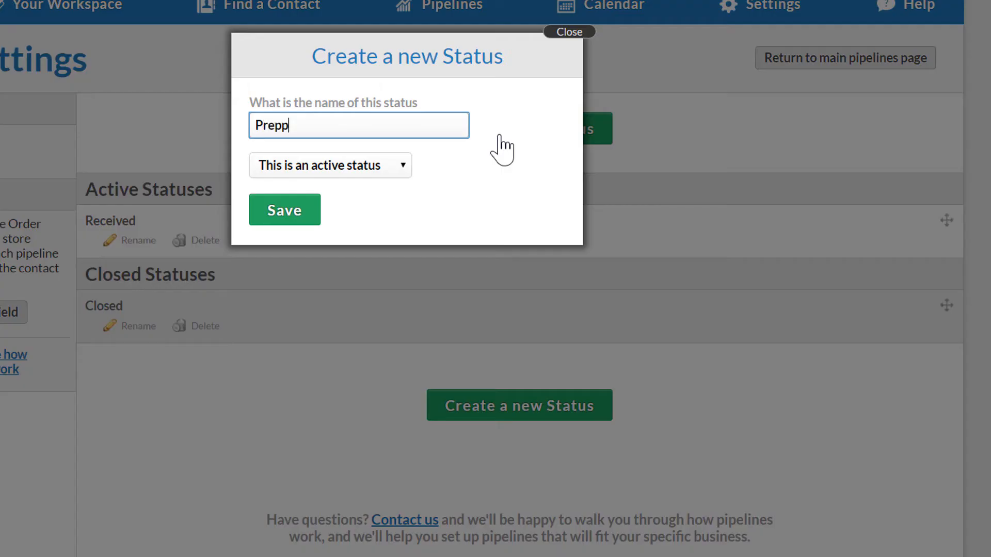
type("ed")
key("Return")
Add two more active statuses to the Order pipeline, named Shipped and Delayed.
left_click(499, 135)
type("Shipped")
key("Return")
left_click(499, 135)
type("De")
key("Escape")
key("Escape")
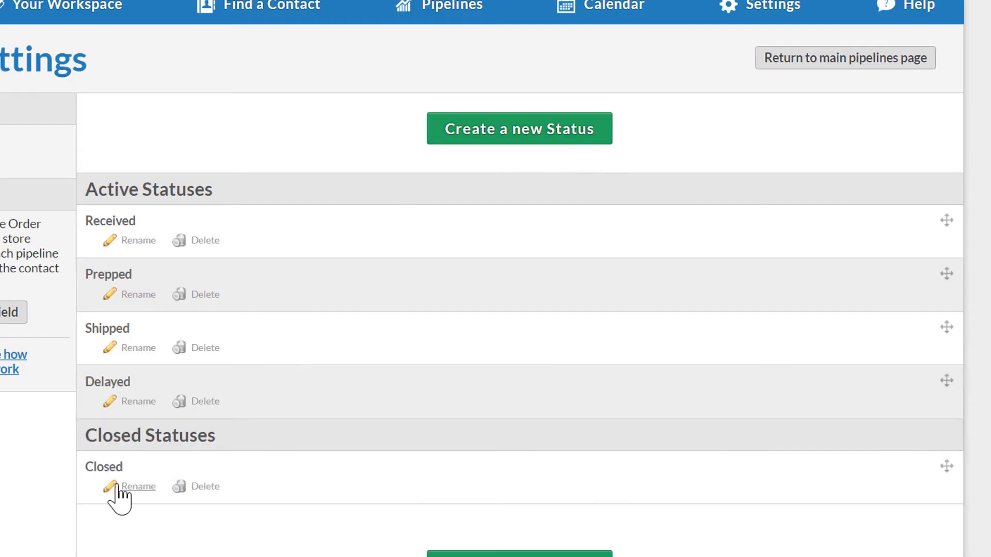
Rename the Order pipeline's Closed status to Fulfilled.
left_click(119, 486)
type("Fulfilled")
key("Return")
Add a closed status named Cancelled to the Order pipeline.
left_click(499, 135)
left_click(345, 166)
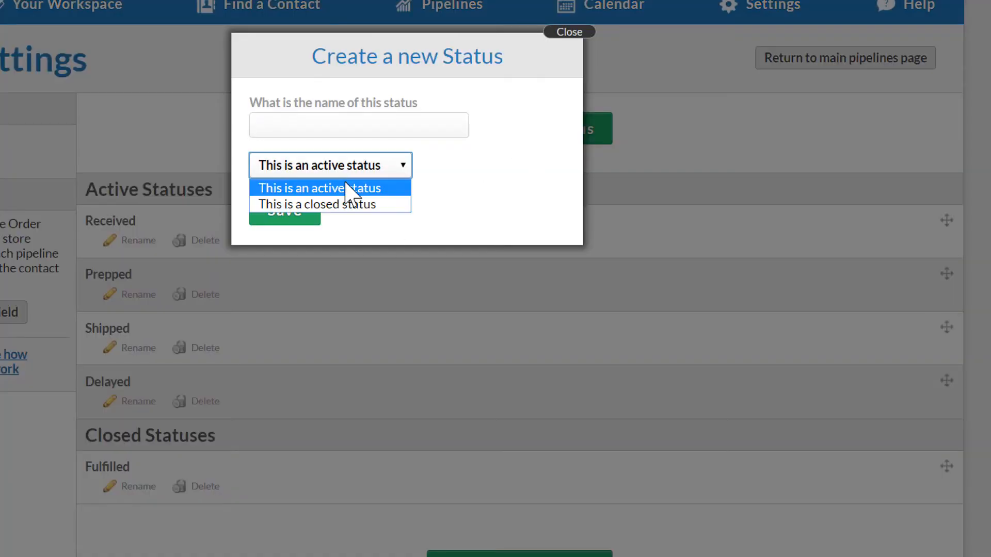
left_click(346, 205)
left_click(332, 128)
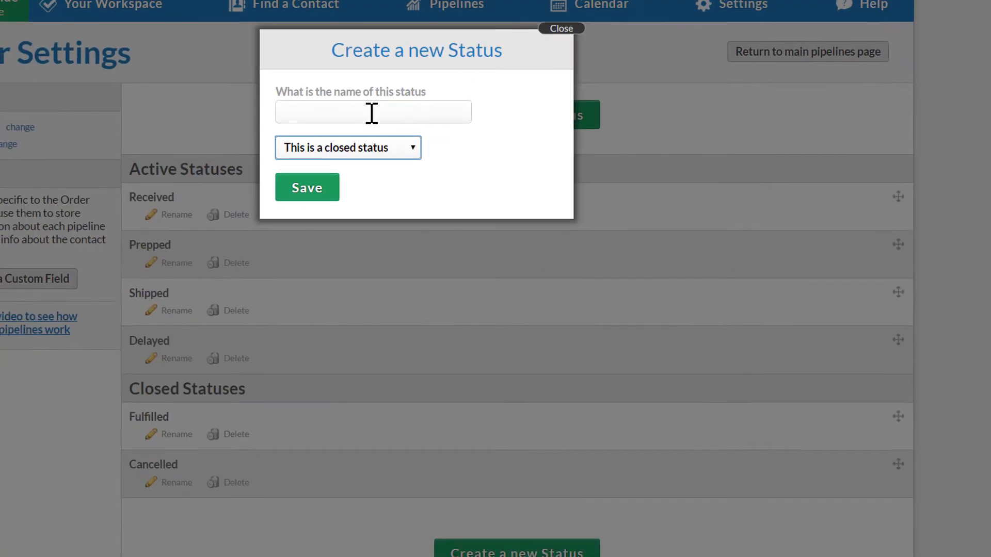
Add a closed status named Refunded to the Order pipeline.
left_click(372, 111)
type("Refunded")
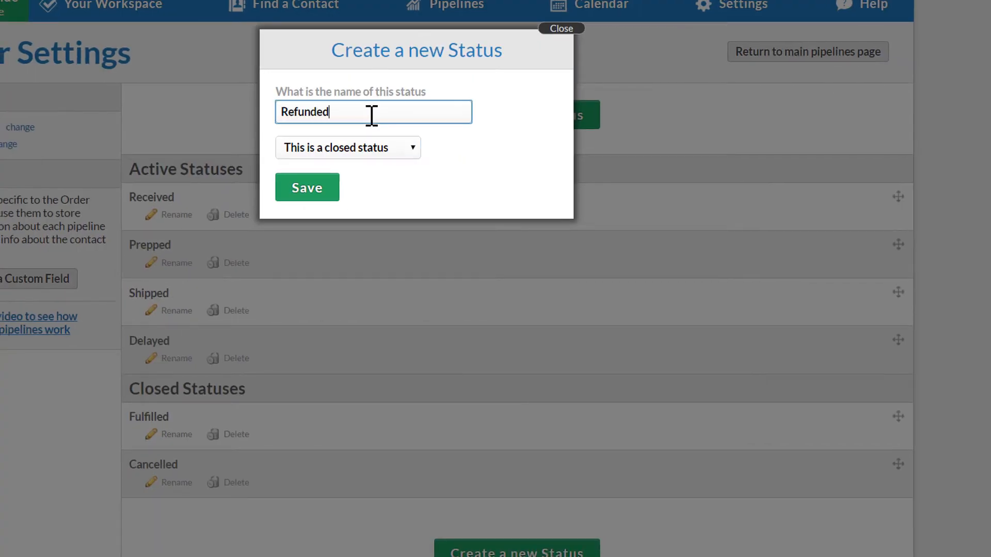
key("Return")
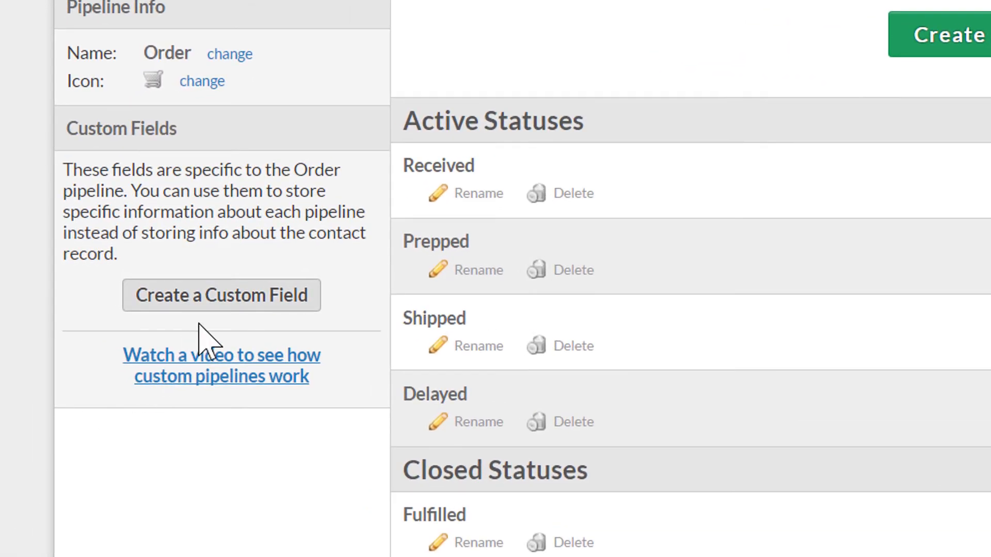
Set up a new custom field for the Order pipeline as a Dropdown List named Interested in.
left_click(231, 305)
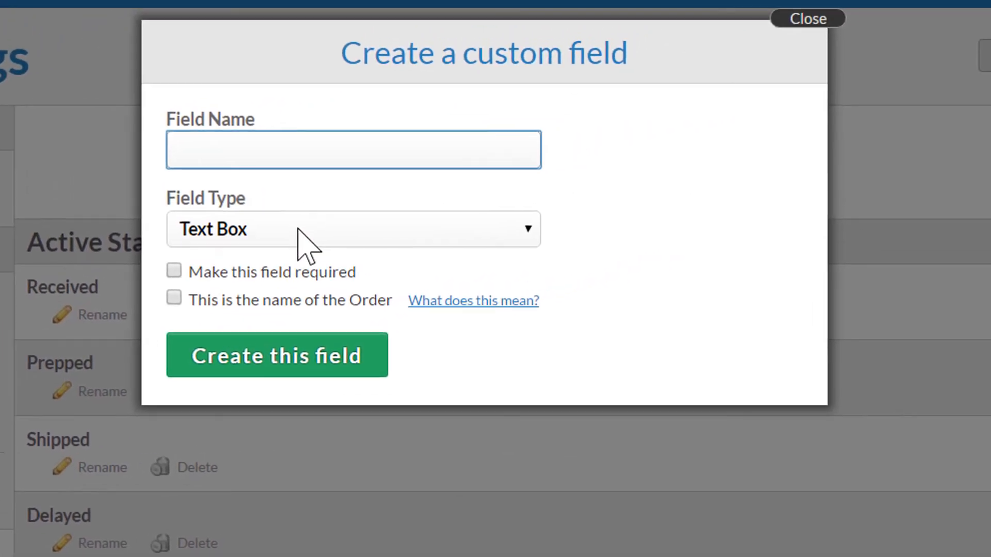
left_click(674, 108)
left_click(284, 285)
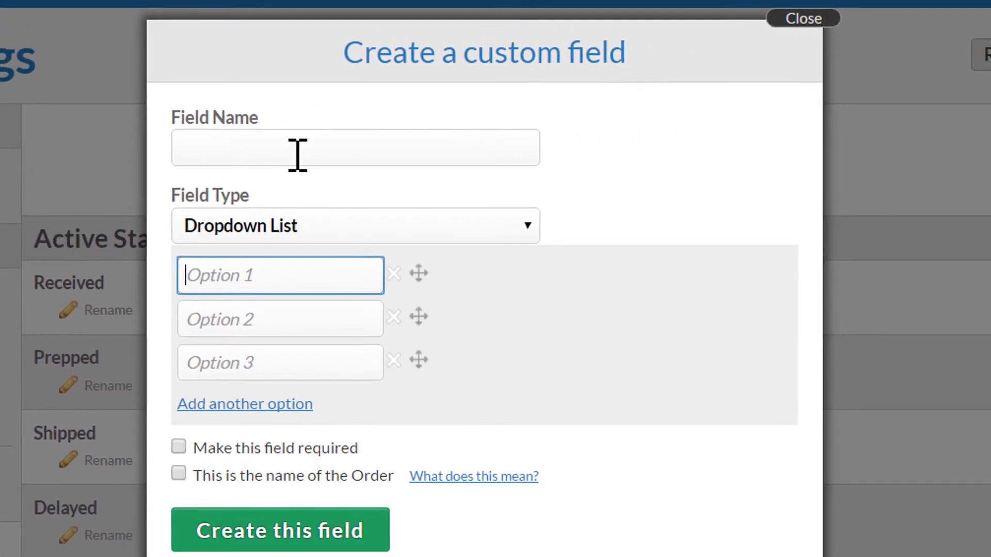
left_click(295, 154)
type("Interested in")
Give the dropdown field the options Standard Pack, Premium Pack, Custom Order and Gift Card, and create it.
key("Tab")
type("Standard Pack")
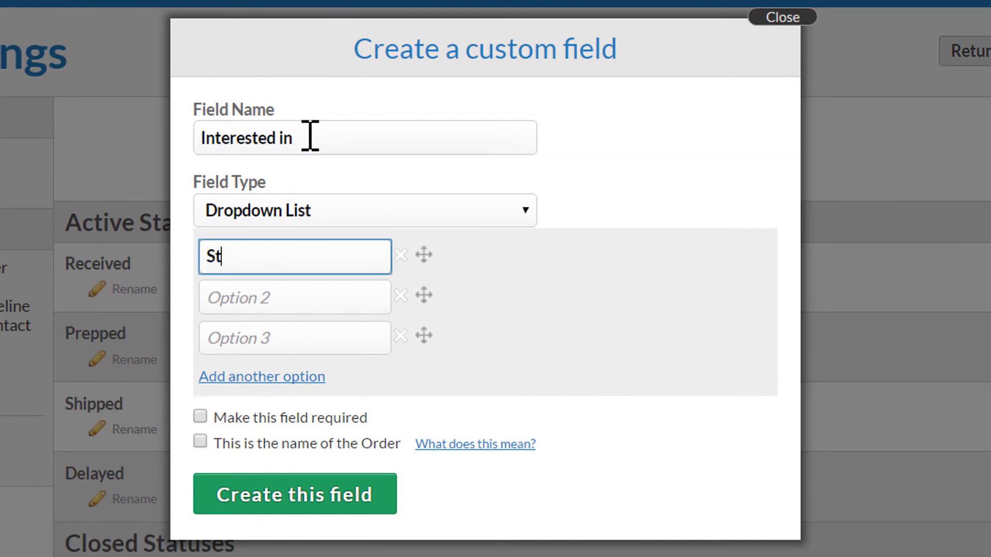
key("Tab")
type("Premium Pack")
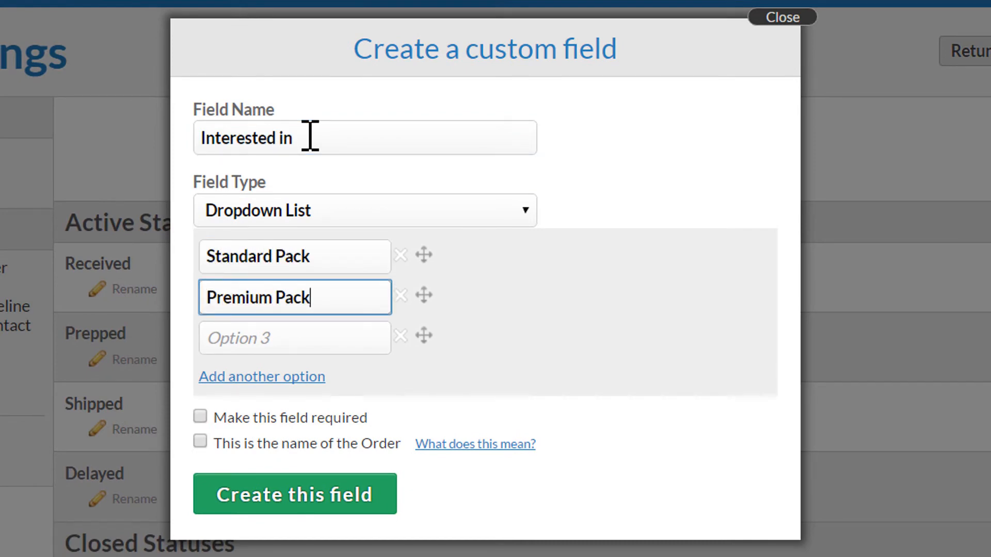
key("Tab")
type("Custom Order")
left_click(289, 377)
type("Gift Card")
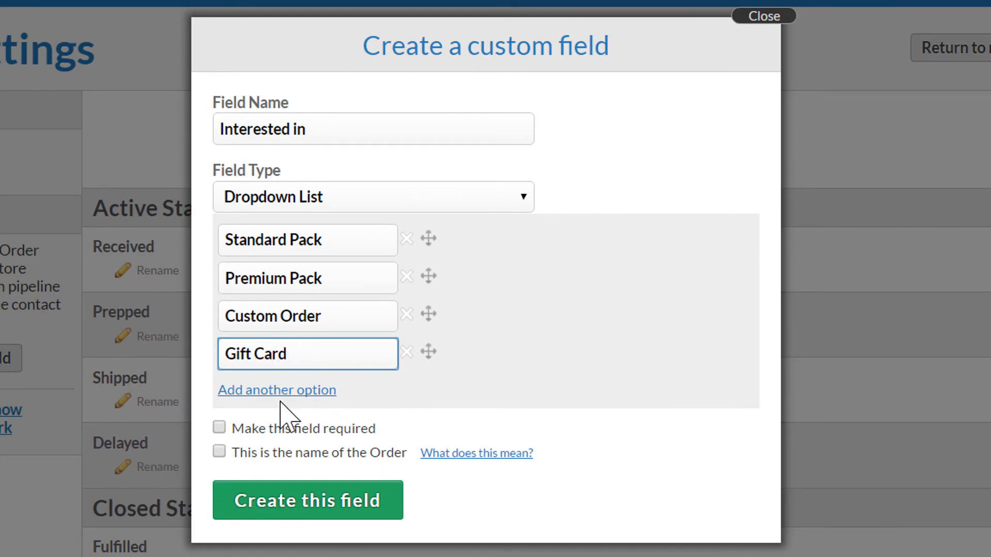
left_click(305, 500)
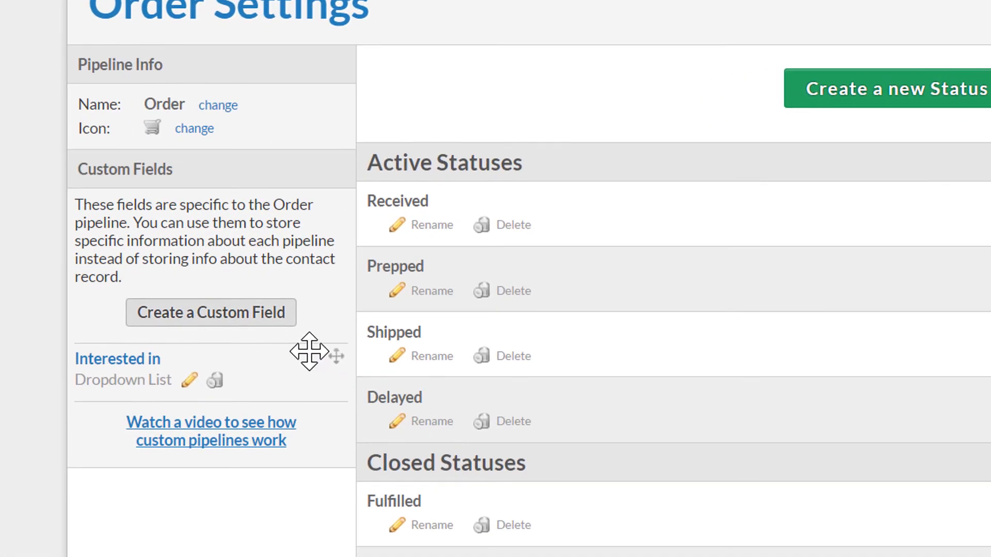
Create a custom Number Field named Amount of Sale for the Order pipeline.
left_click(8, 358)
left_click(498, 225)
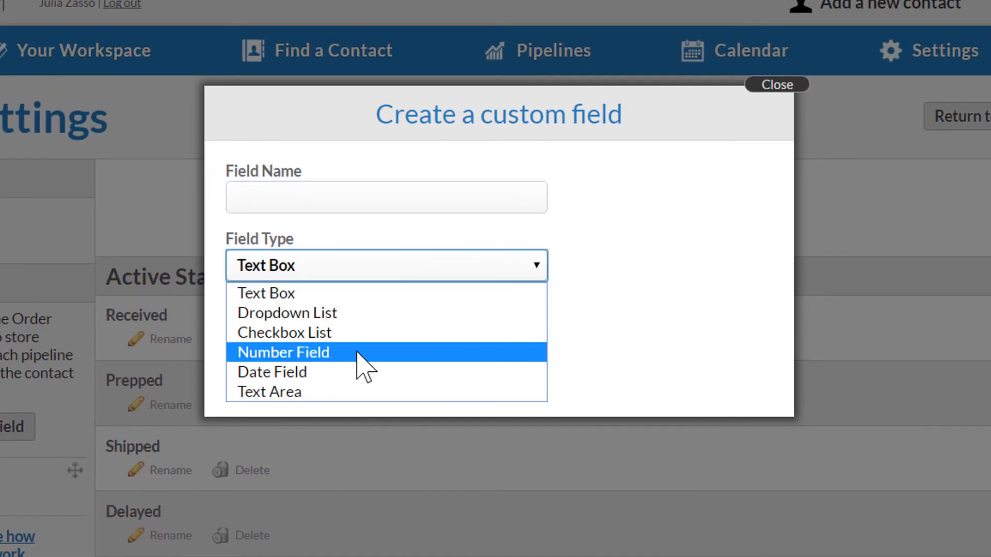
left_click(459, 308)
left_click(454, 162)
type("Amount of Sale")
left_click(288, 400)
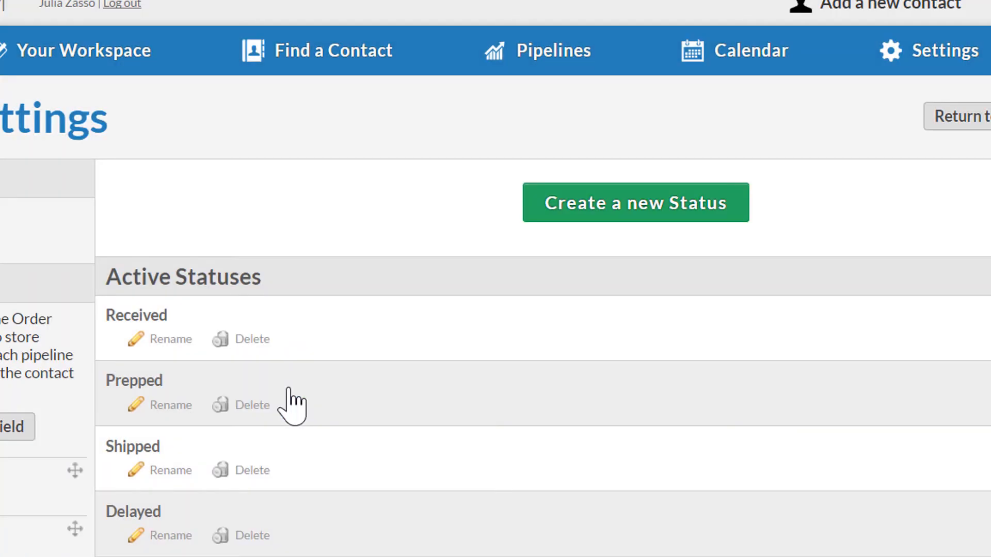
Create a custom Date Field named Order Delivery Date and make it the name of the Order.
left_click(16, 426)
left_click(292, 266)
left_click(247, 373)
left_click(331, 205)
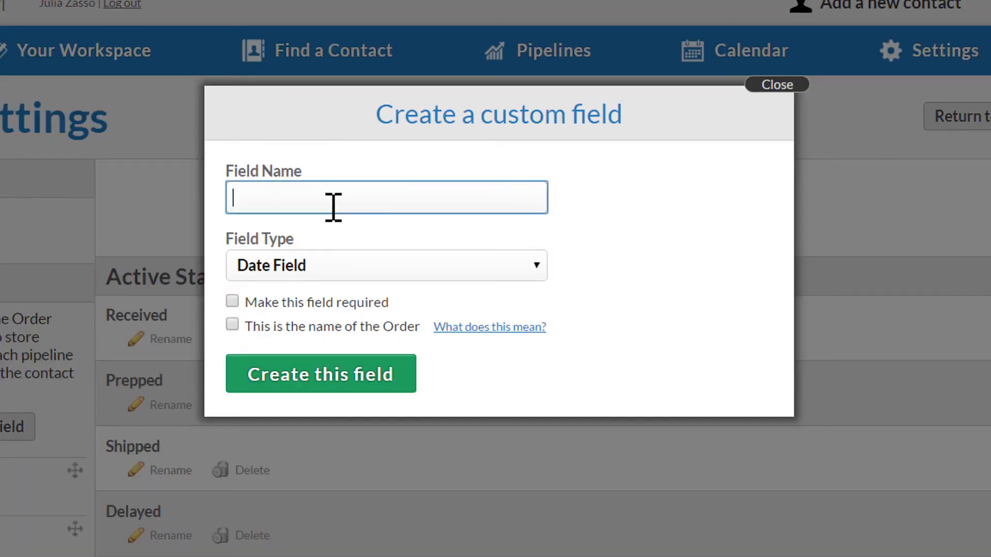
type("Order Delivery Date")
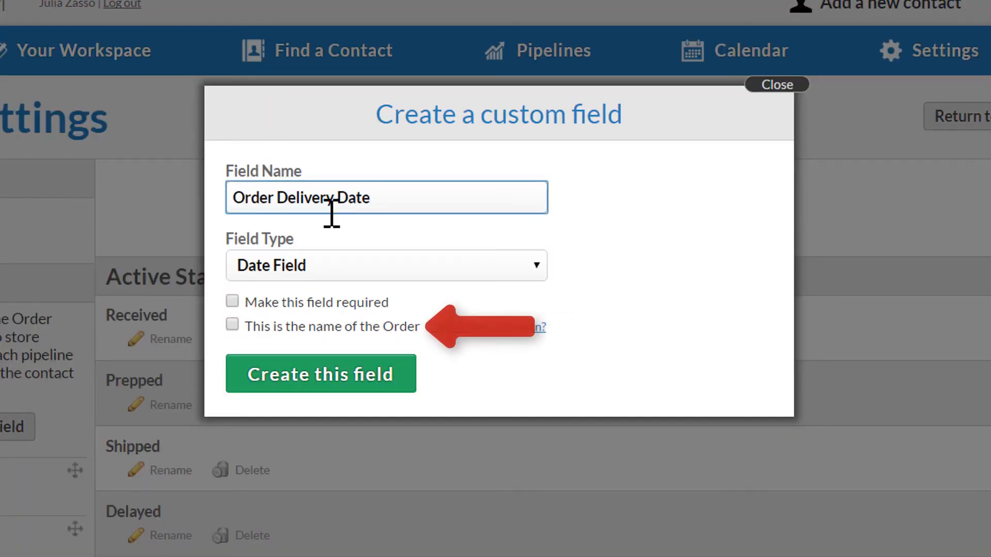
left_click(331, 328)
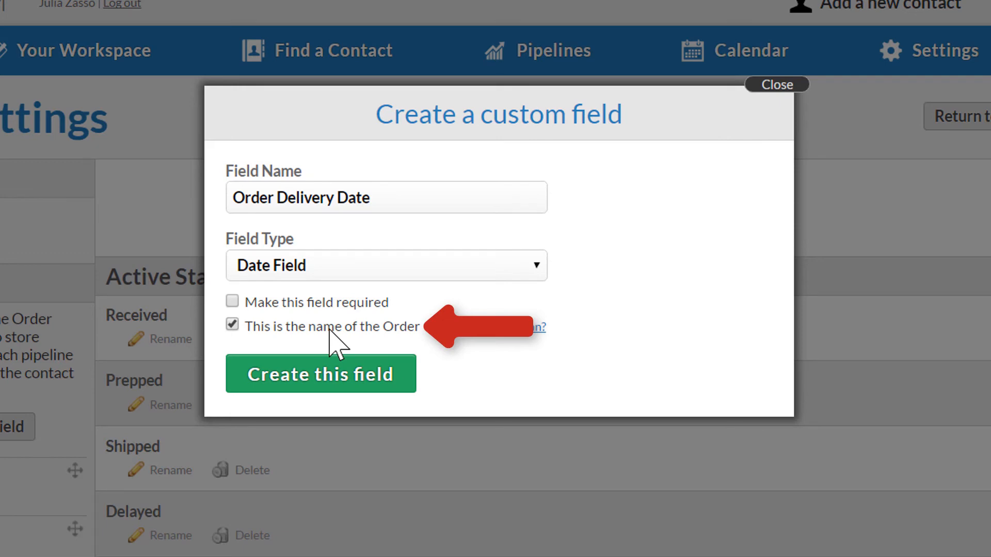
left_click(317, 384)
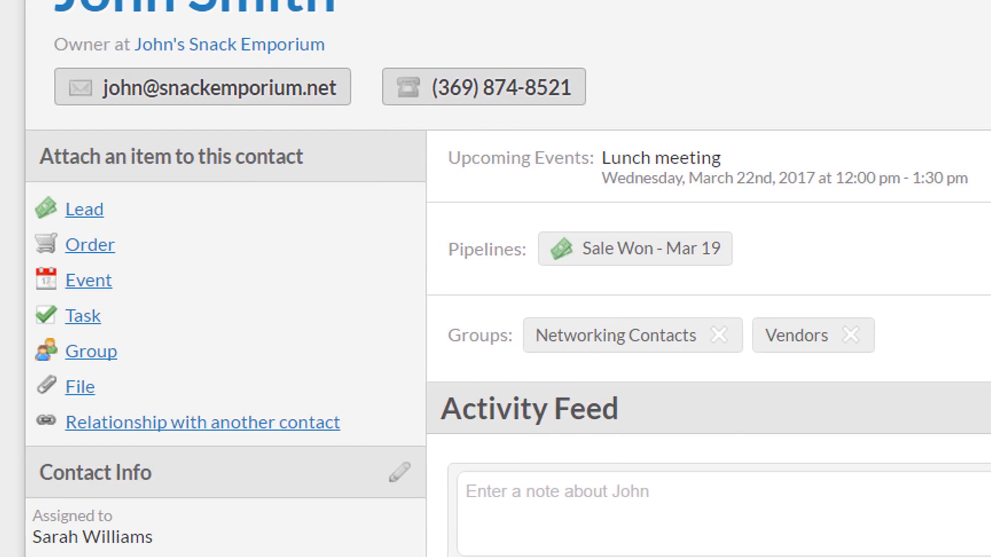
Start a new Received order on the contact's record with Medium Priority and Standard Pack as the item of interest.
left_click(85, 247)
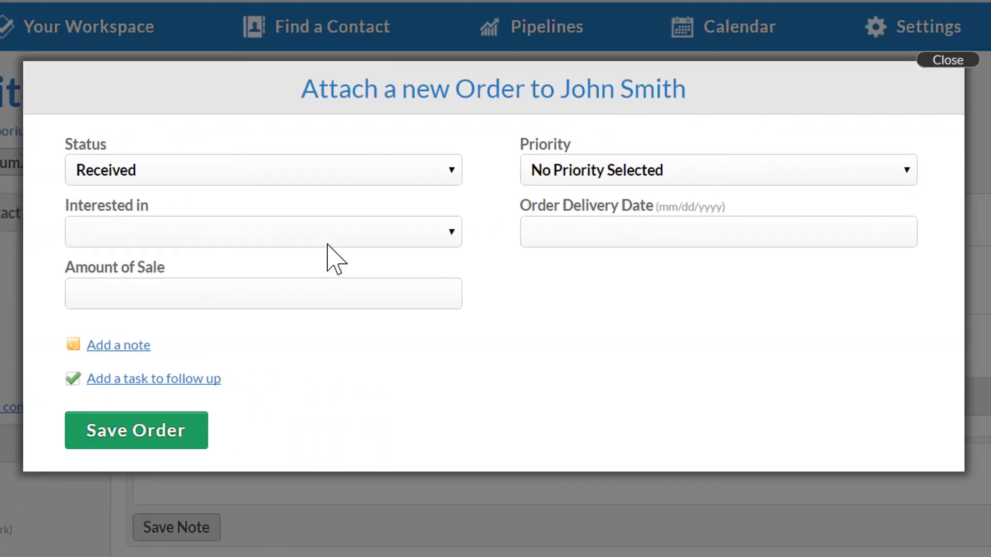
left_click(450, 177)
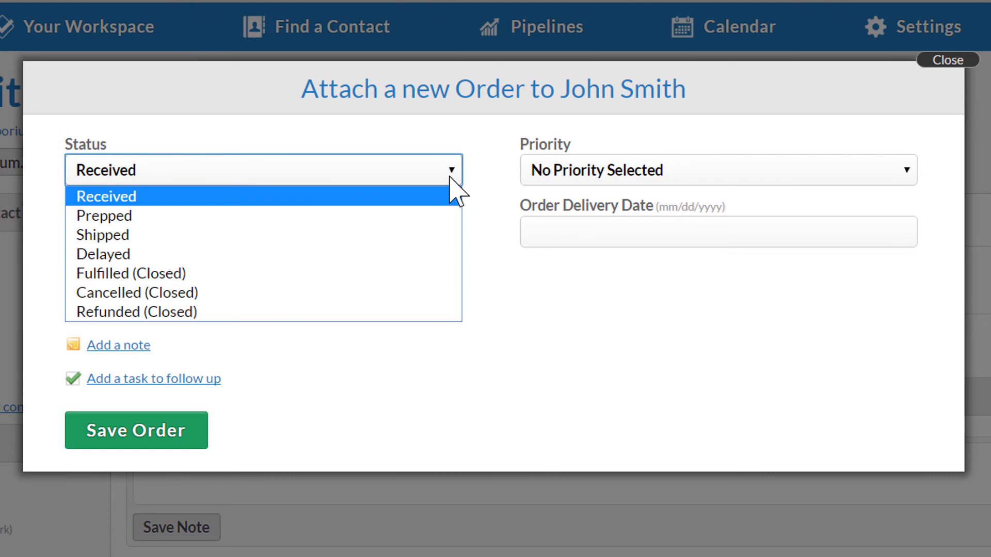
left_click(449, 177)
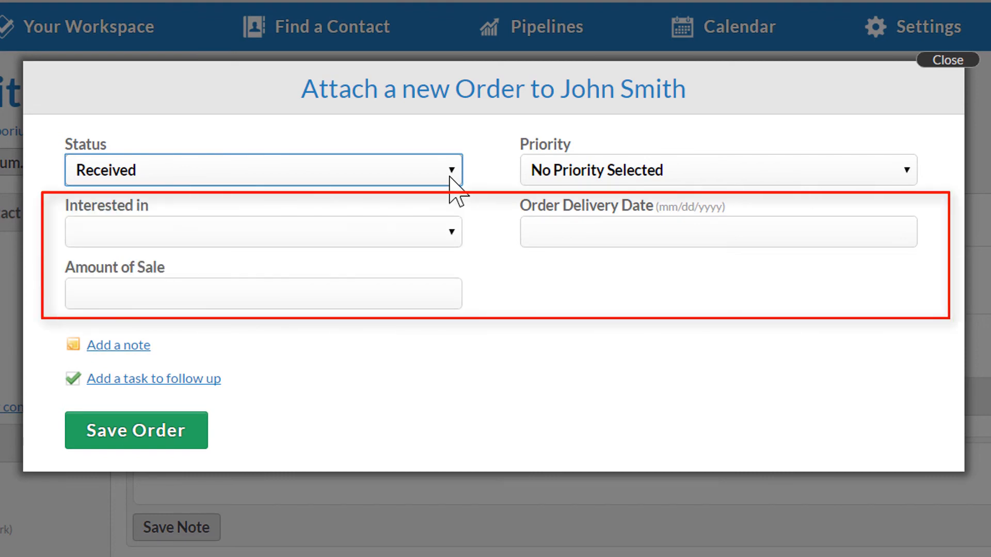
left_click(602, 177)
left_click(609, 234)
left_click(356, 232)
left_click(354, 277)
Set the order's delivery date to 04/03/2017 and its Amount of Sale to 45.22.
left_click(761, 235)
left_click(712, 261)
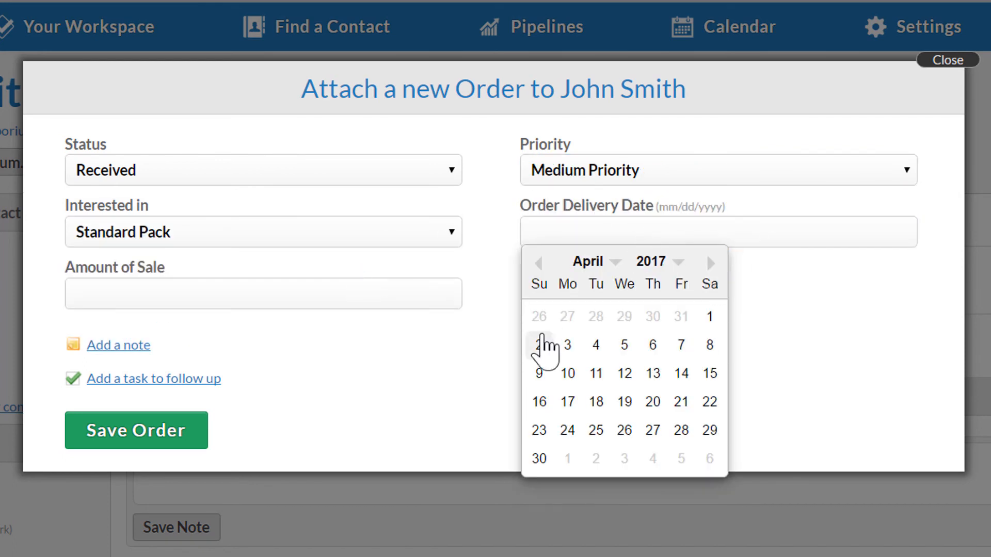
left_click(567, 343)
left_click(336, 301)
type("45.22")
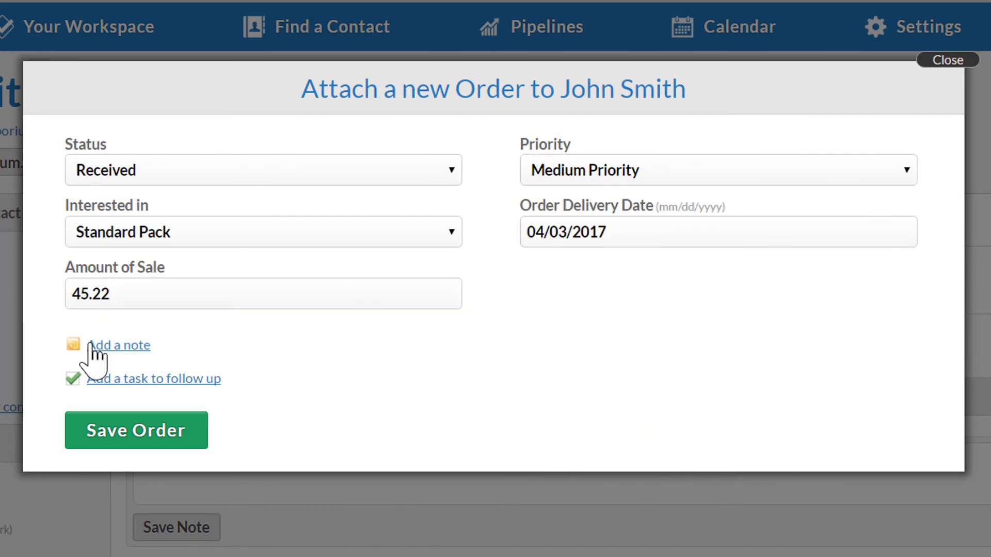
Add the note "Deposit received" to the order and save it.
left_click(97, 345)
type("Deposit received")
left_click(136, 478)
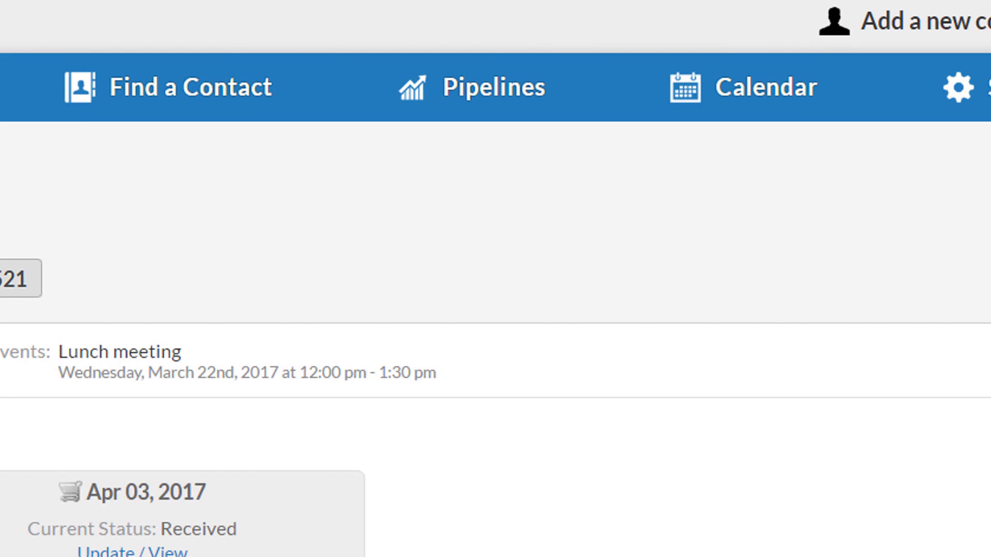
From the Orders report, update the Standard Pack order to Fulfilled (Closed) with the note "Delivery received!".
mouse_move(486, 84)
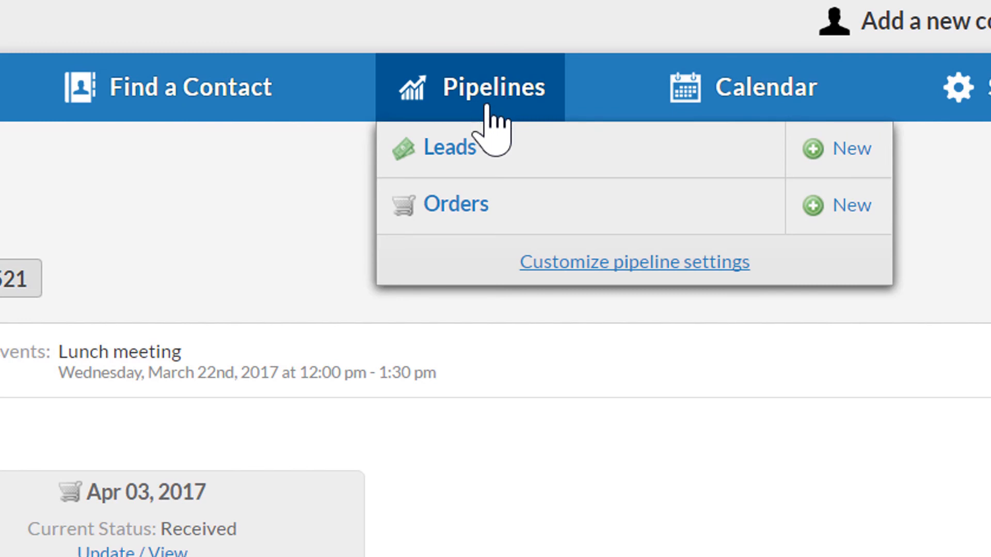
left_click(481, 206)
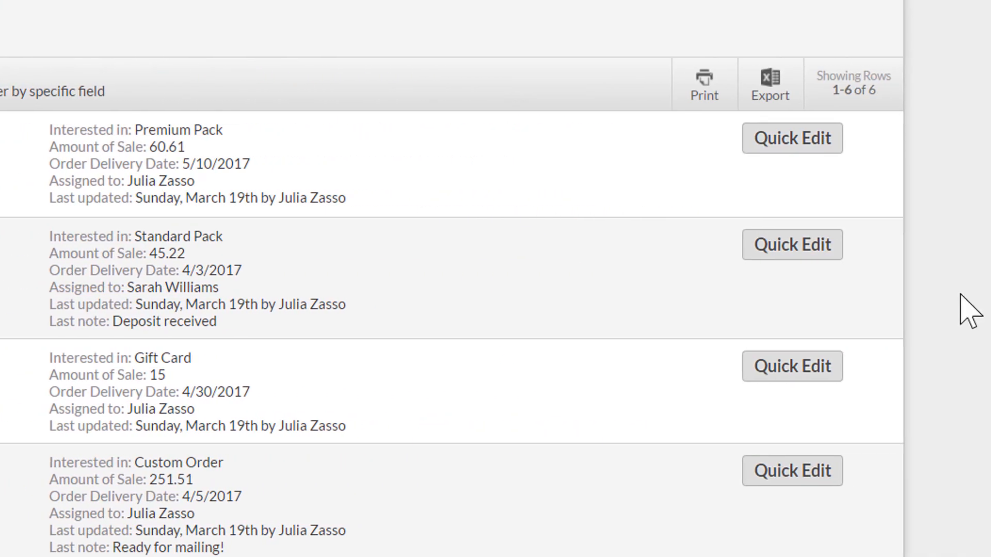
left_click(793, 246)
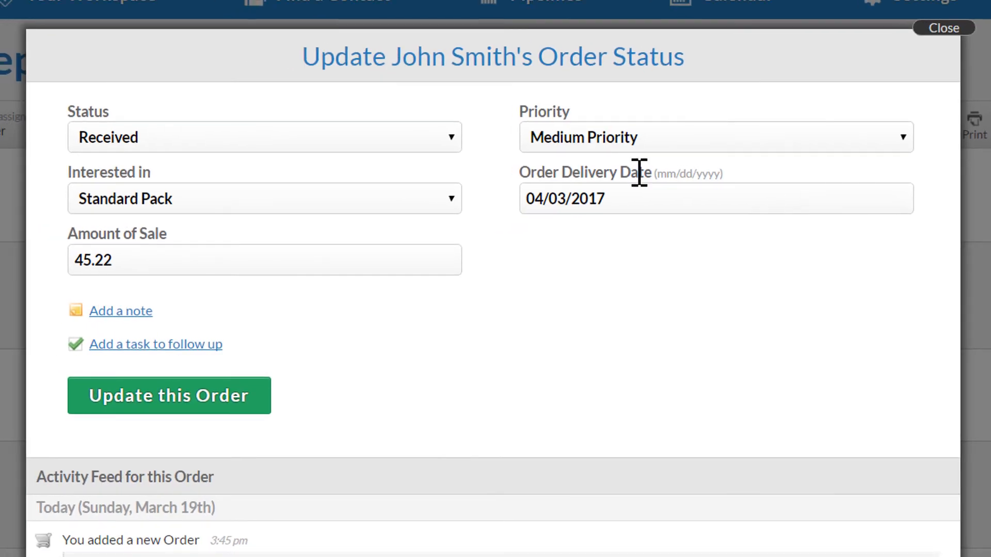
left_click(361, 138)
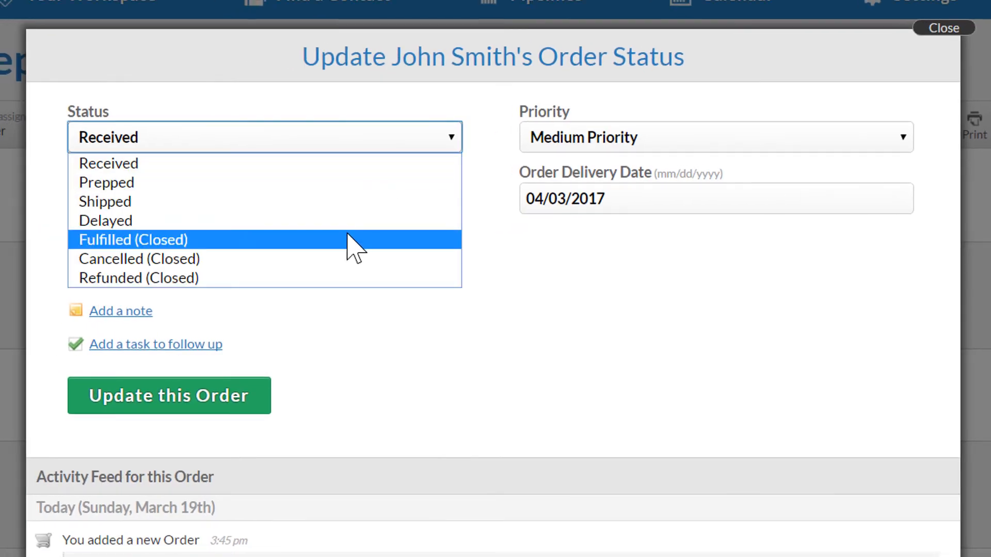
left_click(349, 243)
left_click(99, 311)
type("Delivery received!")
left_click(94, 438)
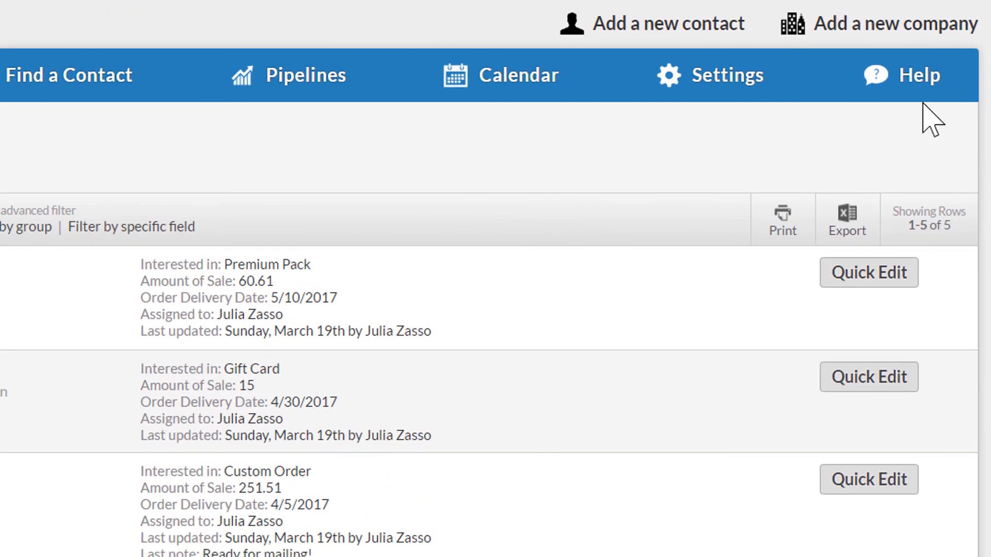
Open the CRM's support contact form with the assigned coach's details.
mouse_move(851, 93)
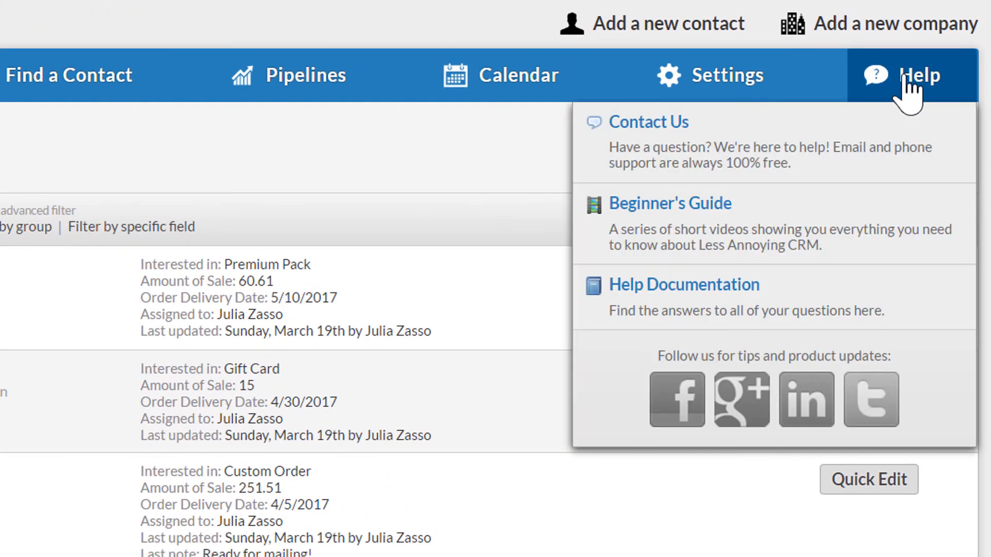
left_click(857, 170)
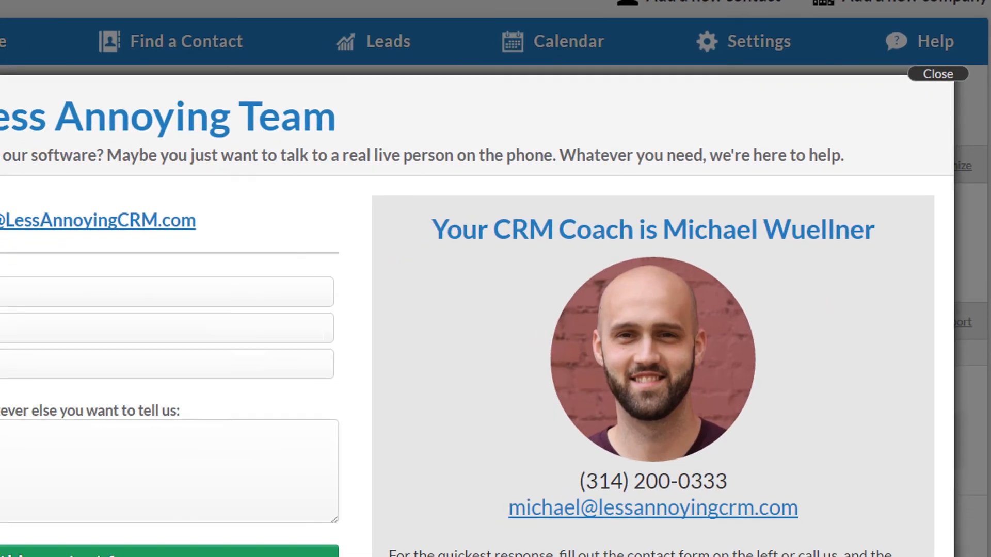